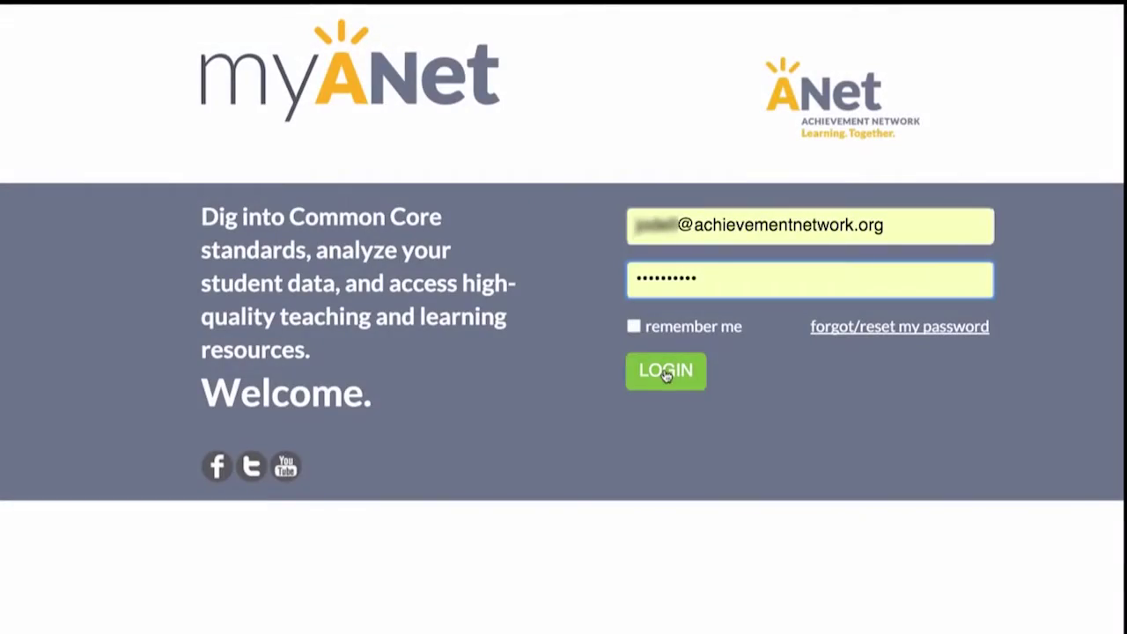
# Step: Log in to the myANet account to reach the dashboard
pyautogui.click(667, 375)
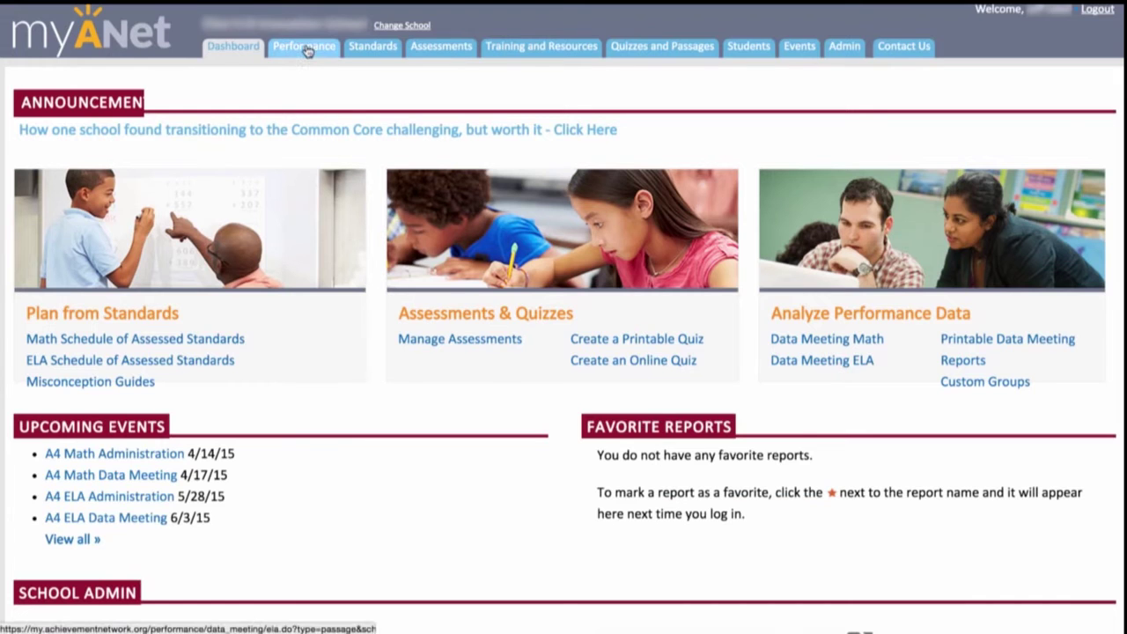
# Step: Show the Interim Grade 3 Math performance chart by standard, school versus network
pyautogui.click(304, 46)
pyautogui.click(317, 96)
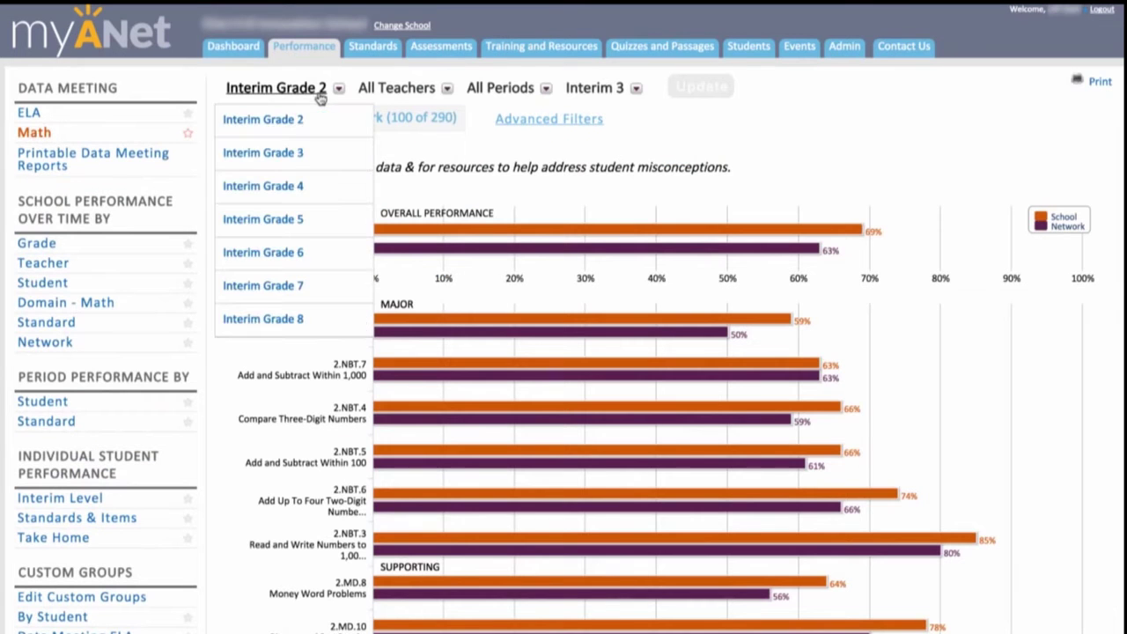
pyautogui.click(284, 153)
pyautogui.click(701, 87)
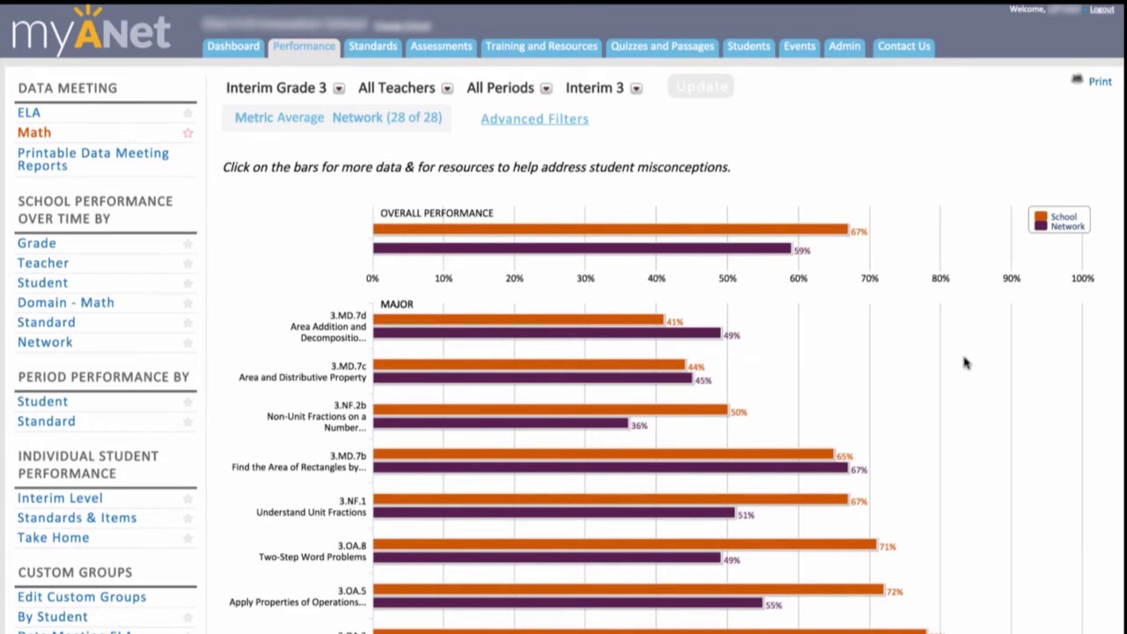
pyautogui.scroll(-3, 964, 362)
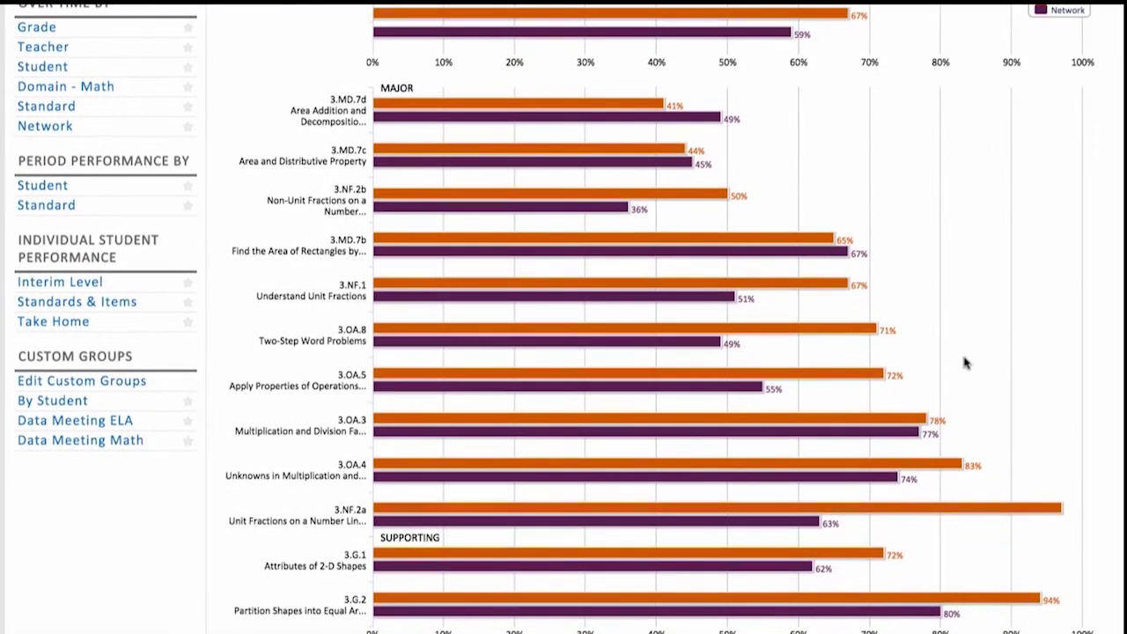
pyautogui.scroll(3, 964, 362)
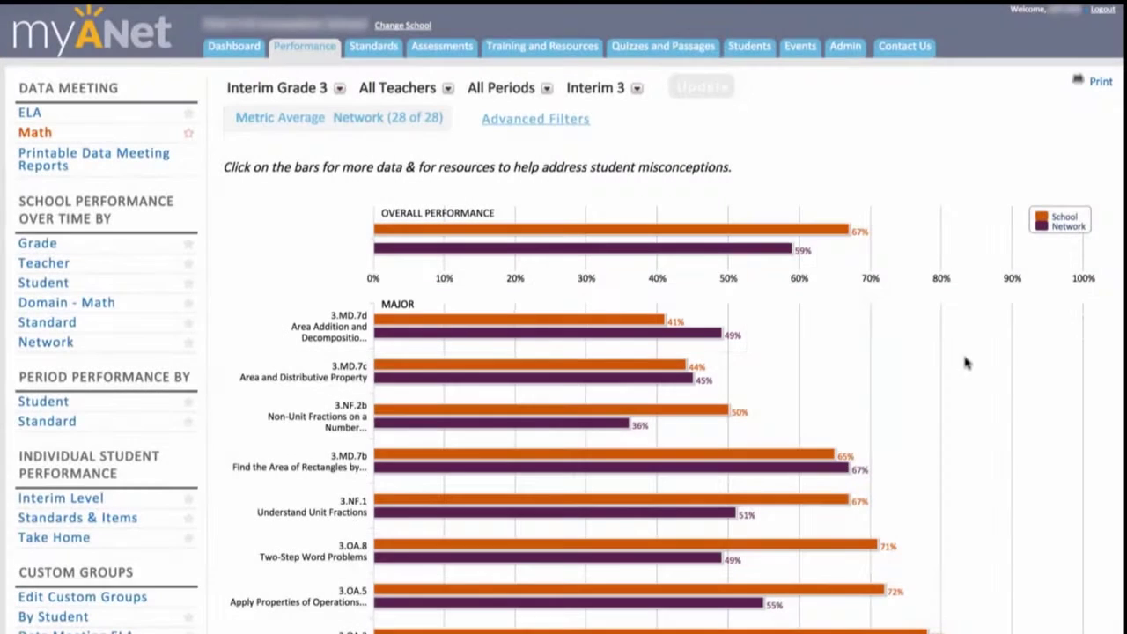
pyautogui.moveTo(346, 327)
# Step: Open the 3.MD.7d analysis, filter to selected-response items, and read question 13's full text
pyautogui.click(471, 321)
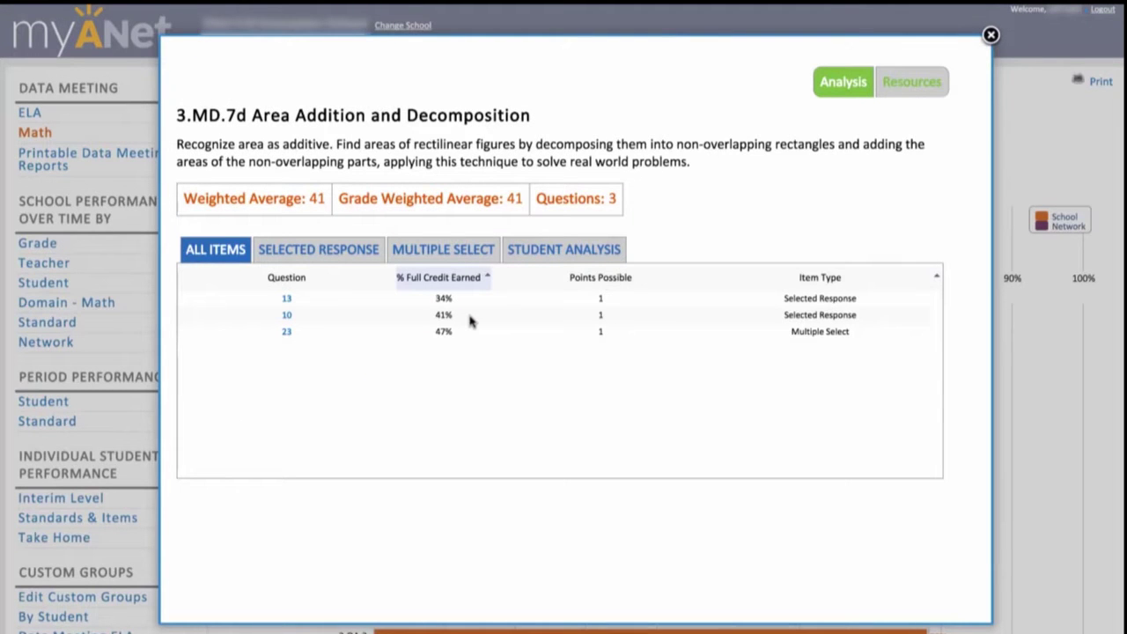
pyautogui.click(336, 253)
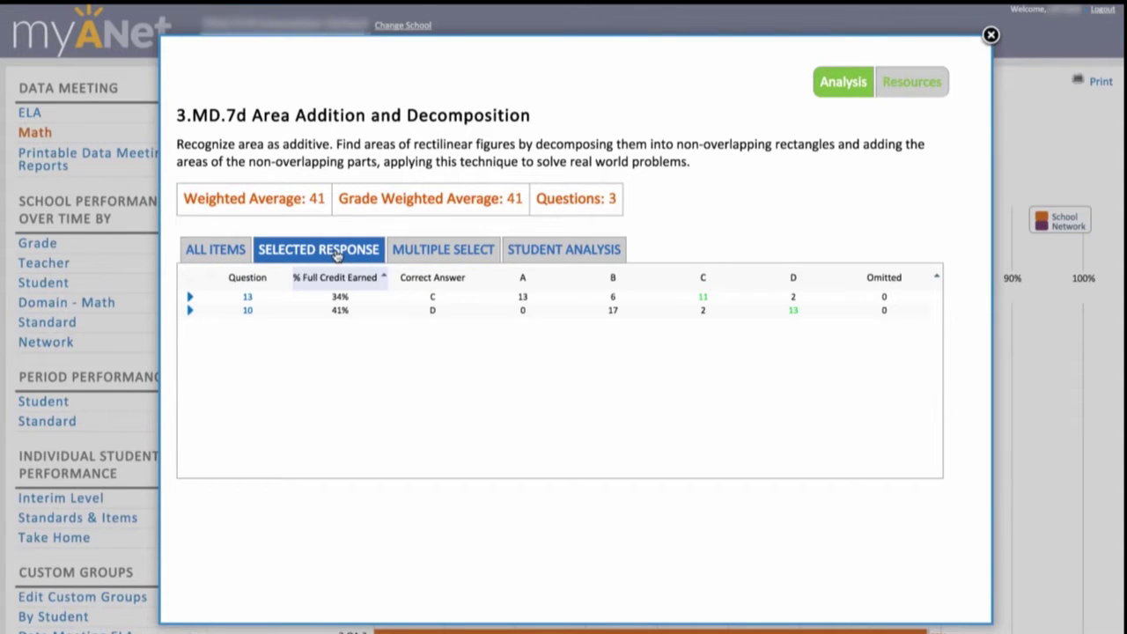
pyautogui.click(248, 297)
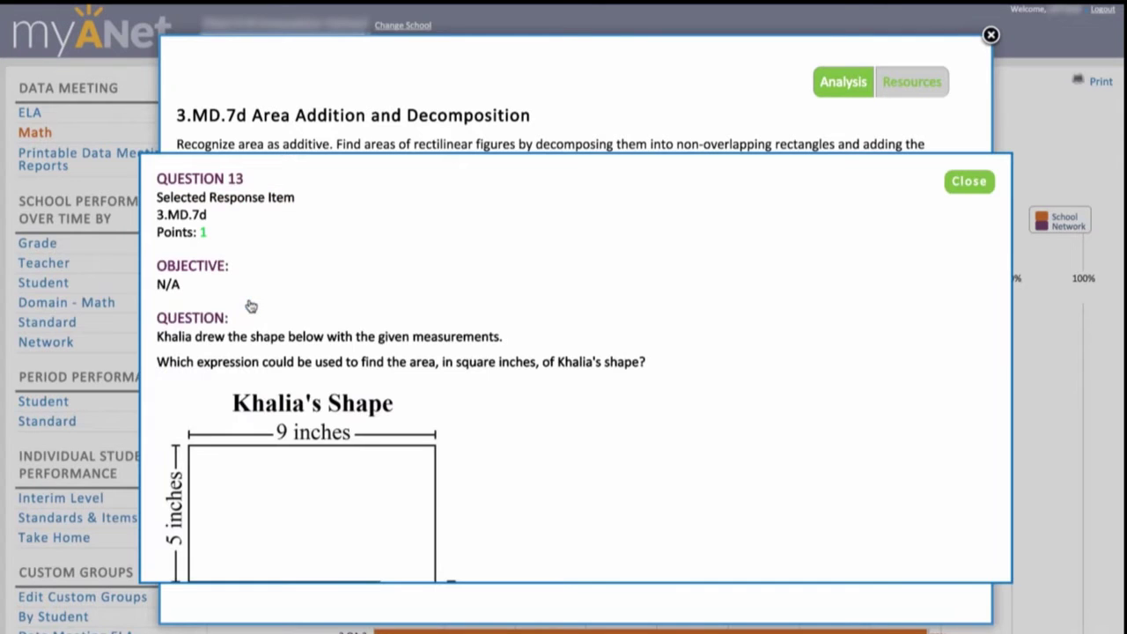
pyautogui.scroll(-2, 537, 488)
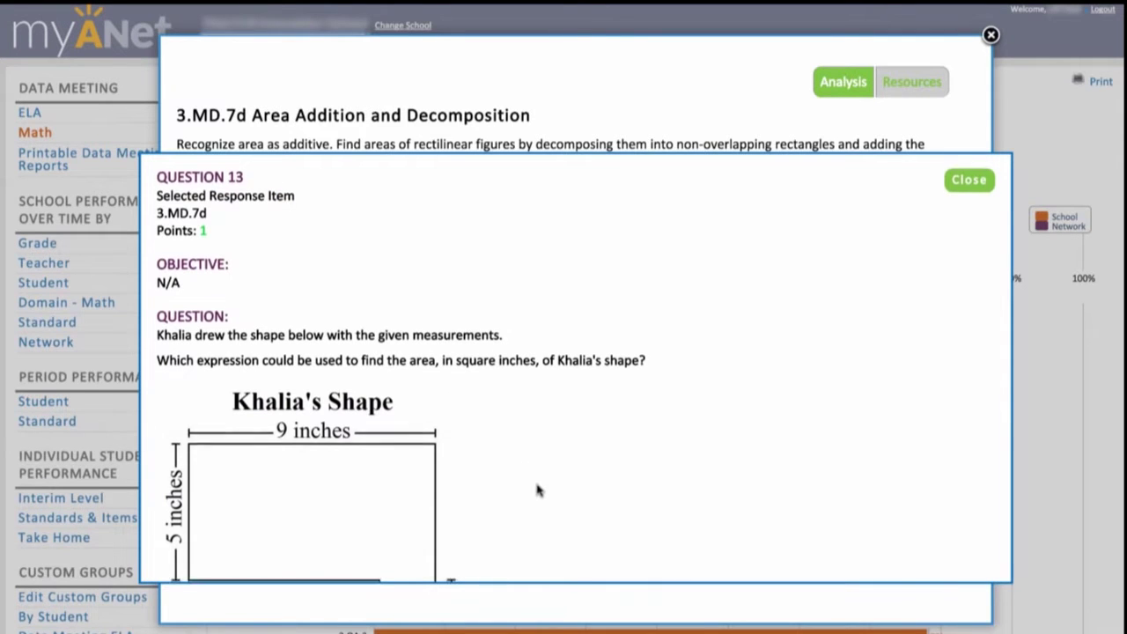
pyautogui.scroll(-6, 537, 489)
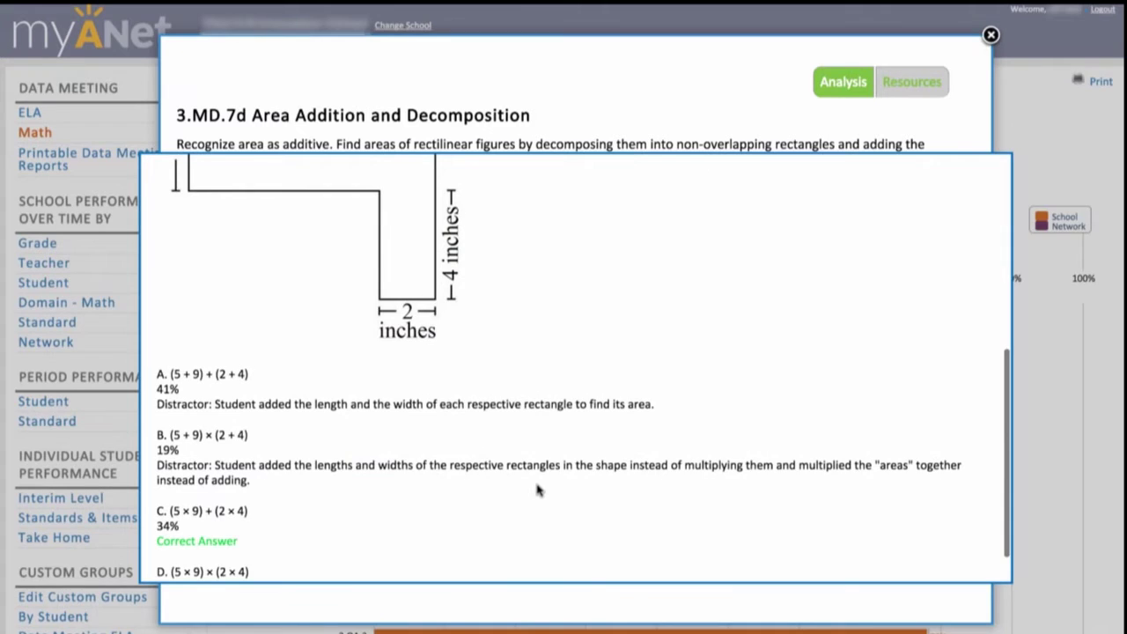
pyautogui.scroll(-1, 537, 488)
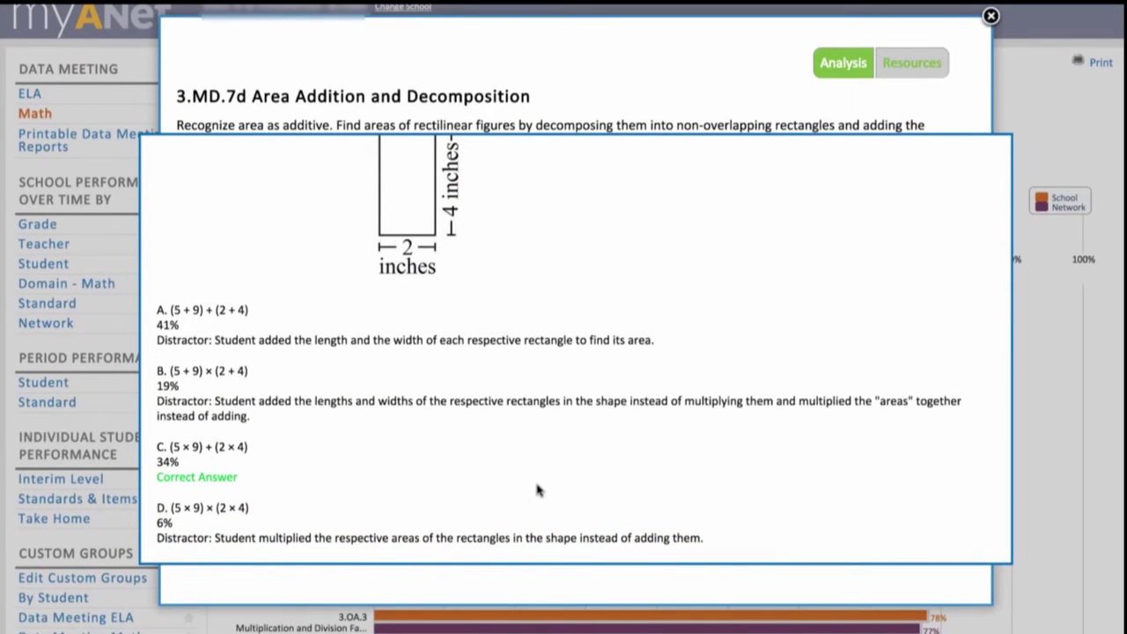
# Step: Close question 13's details and expand its row to group students by answer choice
pyautogui.click(664, 79)
pyautogui.scroll(1, 661, 78)
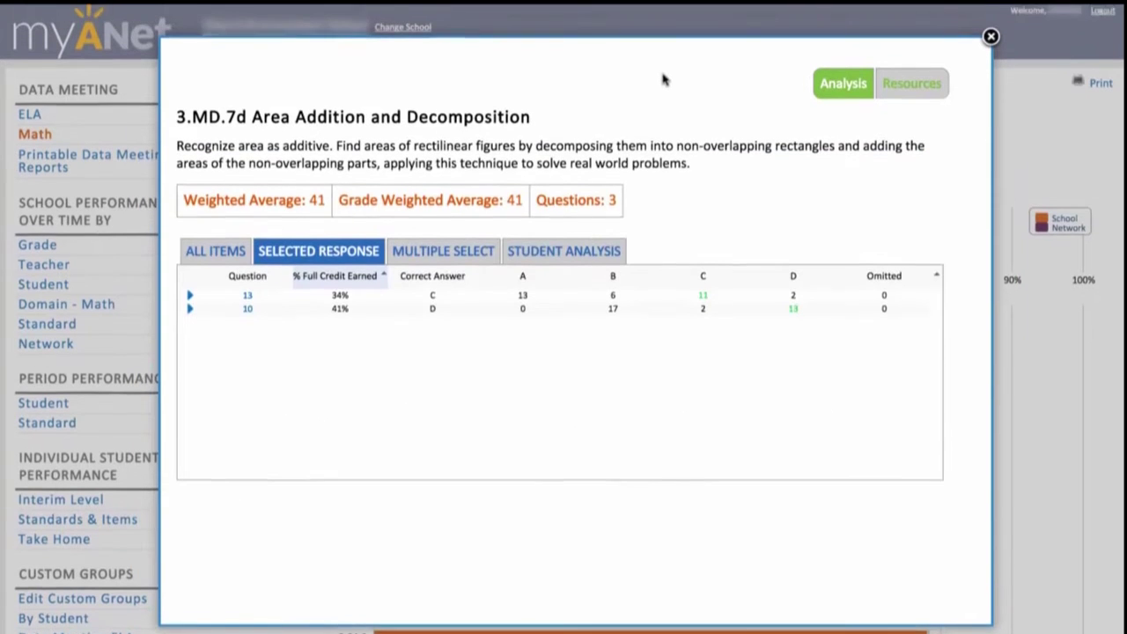
pyautogui.click(190, 297)
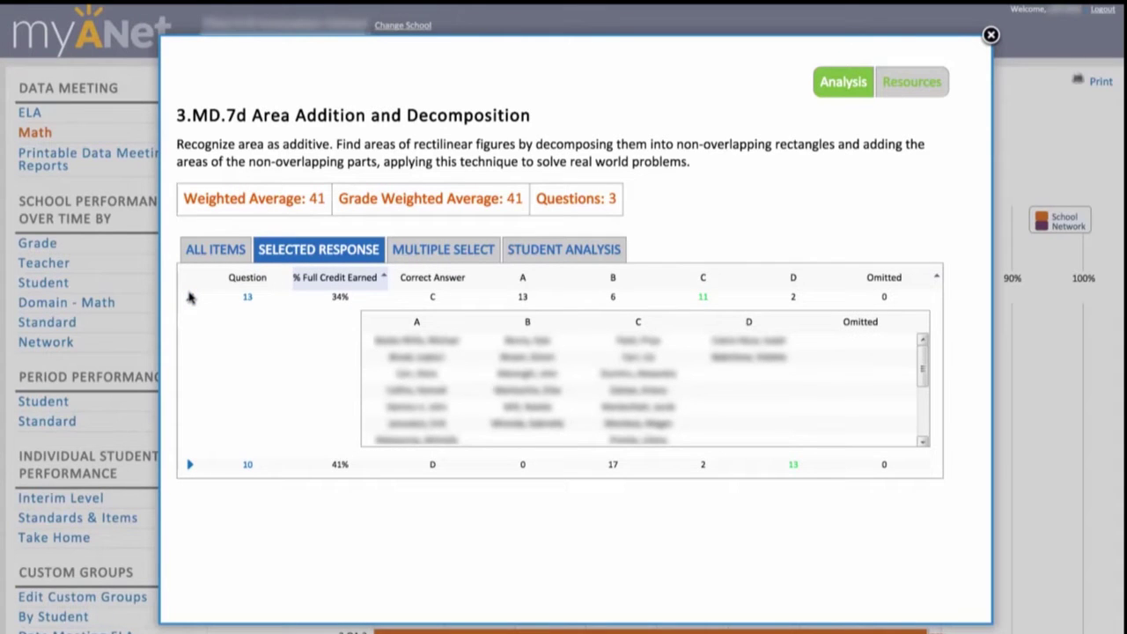
# Step: Browse the 3.MD.7d teaching resources down to the Lessons list
pyautogui.click(912, 83)
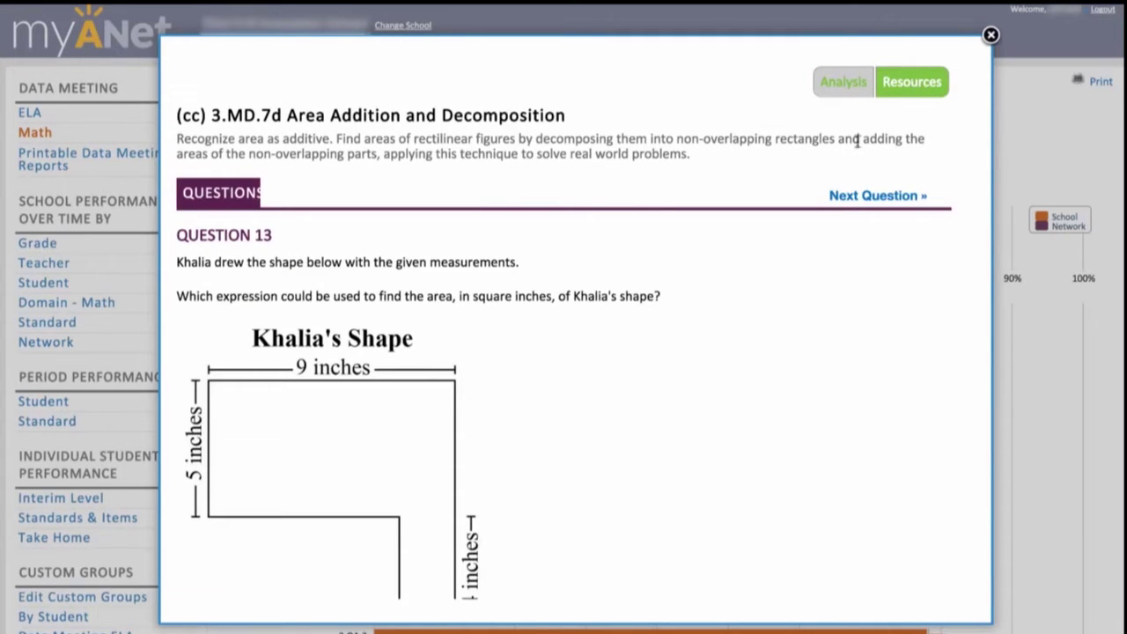
pyautogui.scroll(-1, 736, 459)
pyautogui.scroll(-7, 736, 459)
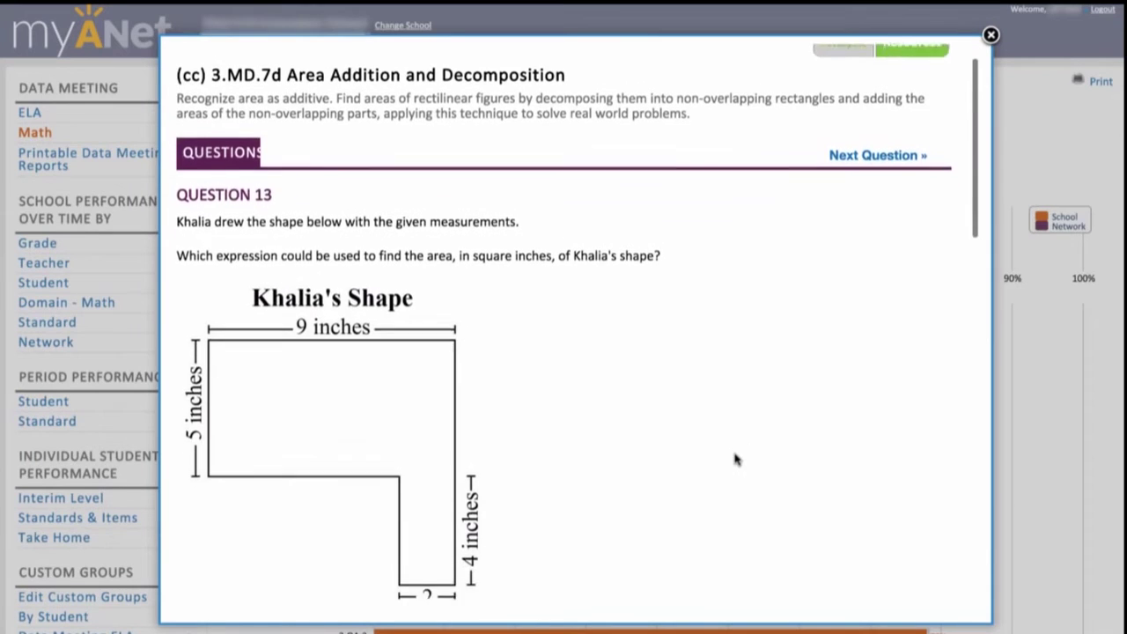
pyautogui.scroll(-5, 736, 459)
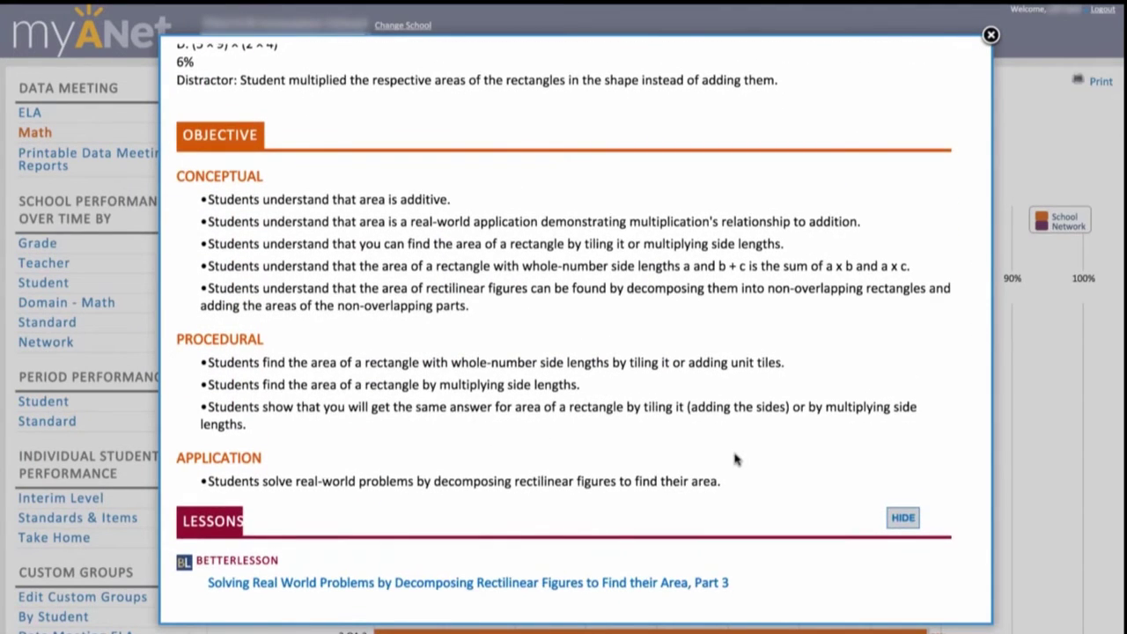
pyautogui.scroll(-6, 736, 459)
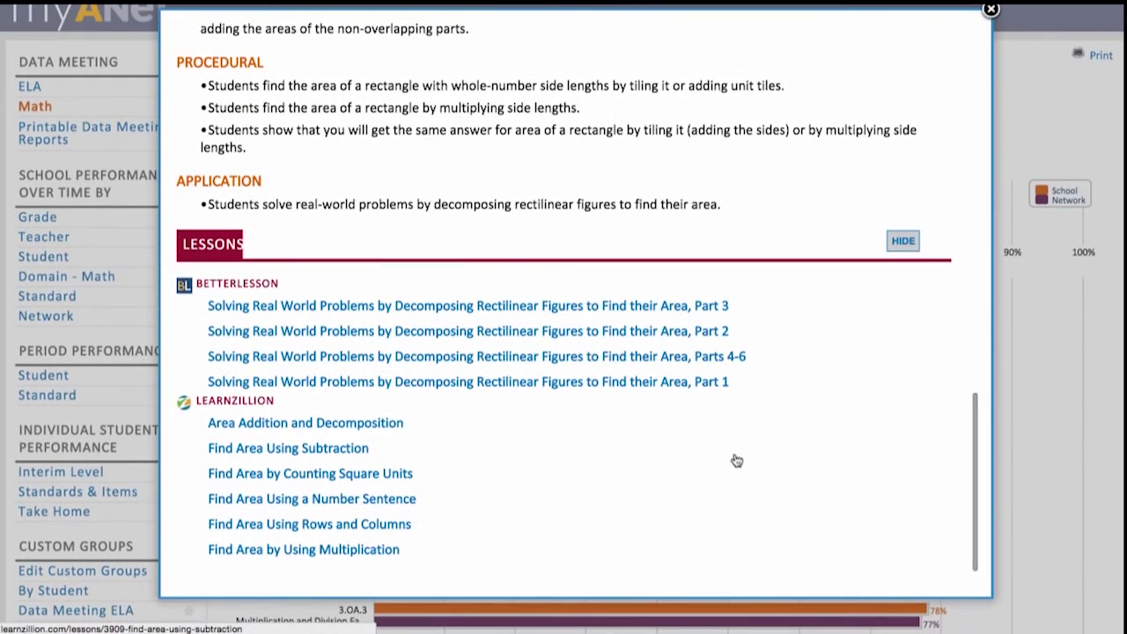
# Step: Look at the BetterLesson lesson on decomposing figures, then close the resources window
pyautogui.click(577, 382)
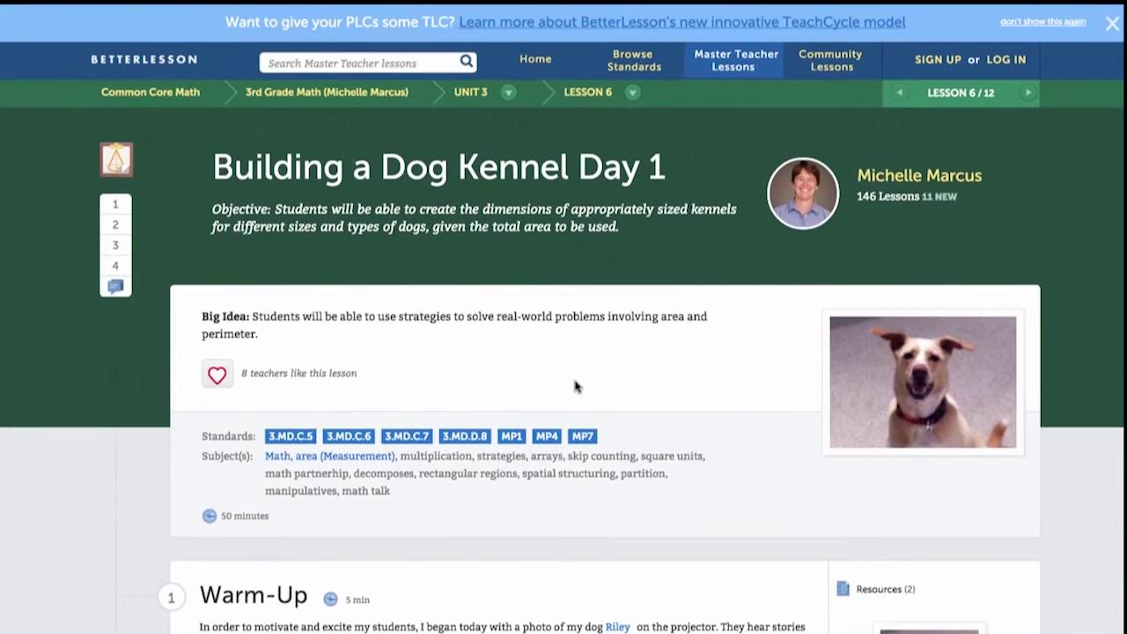
pyautogui.scroll(-2, 577, 386)
pyautogui.scroll(-8, 577, 386)
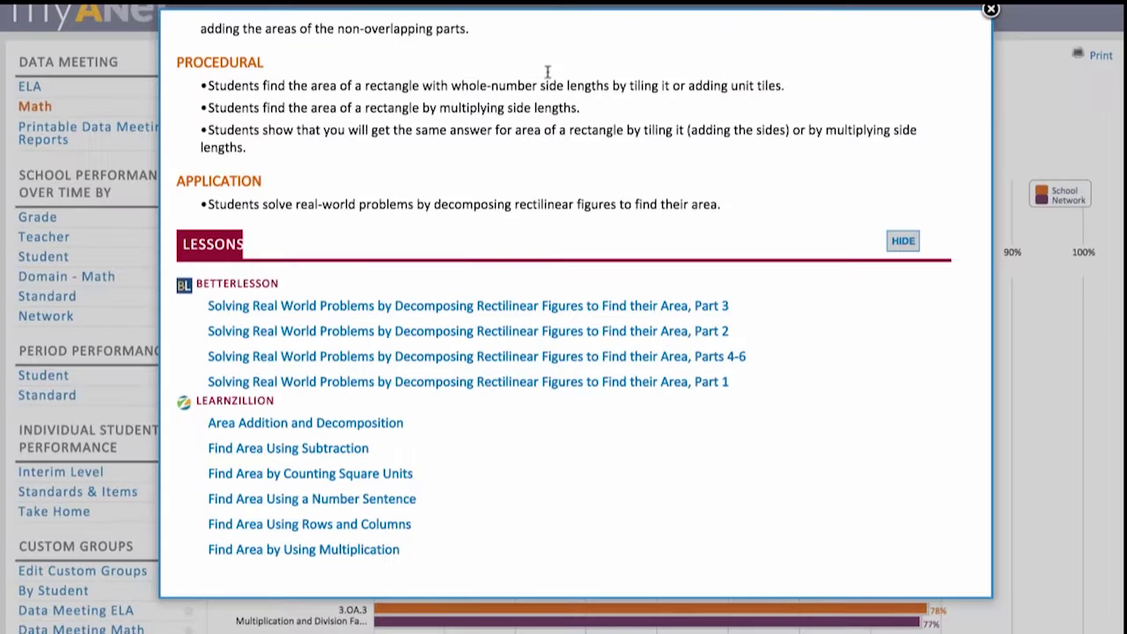
pyautogui.click(990, 10)
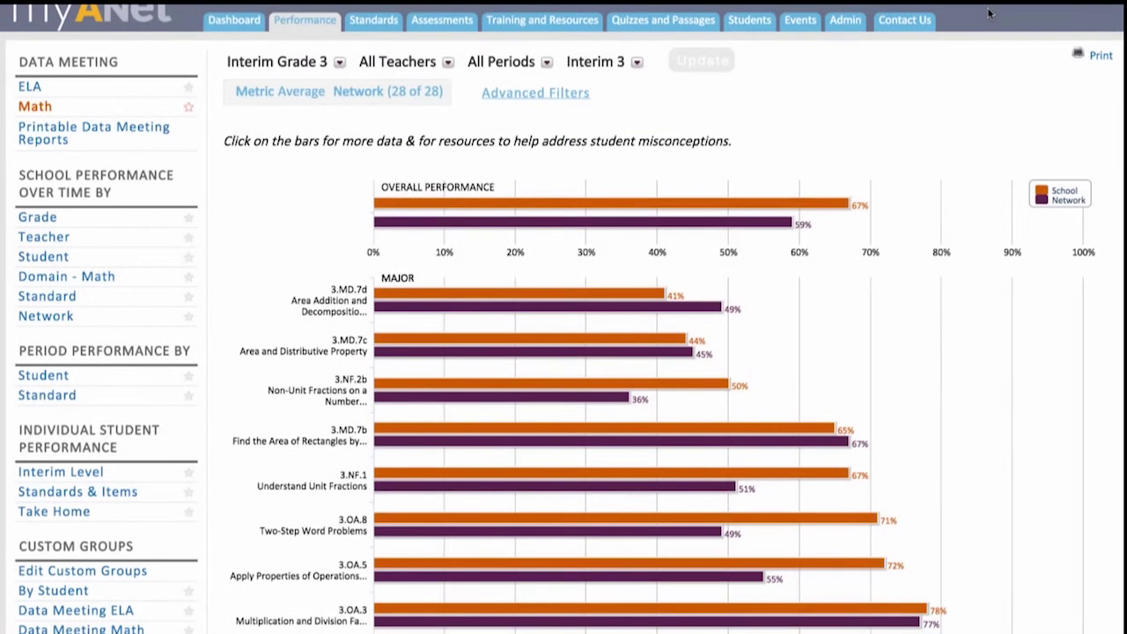
# Step: Create a new grade 5 quiz named 'md7d demo'
pyautogui.click(671, 25)
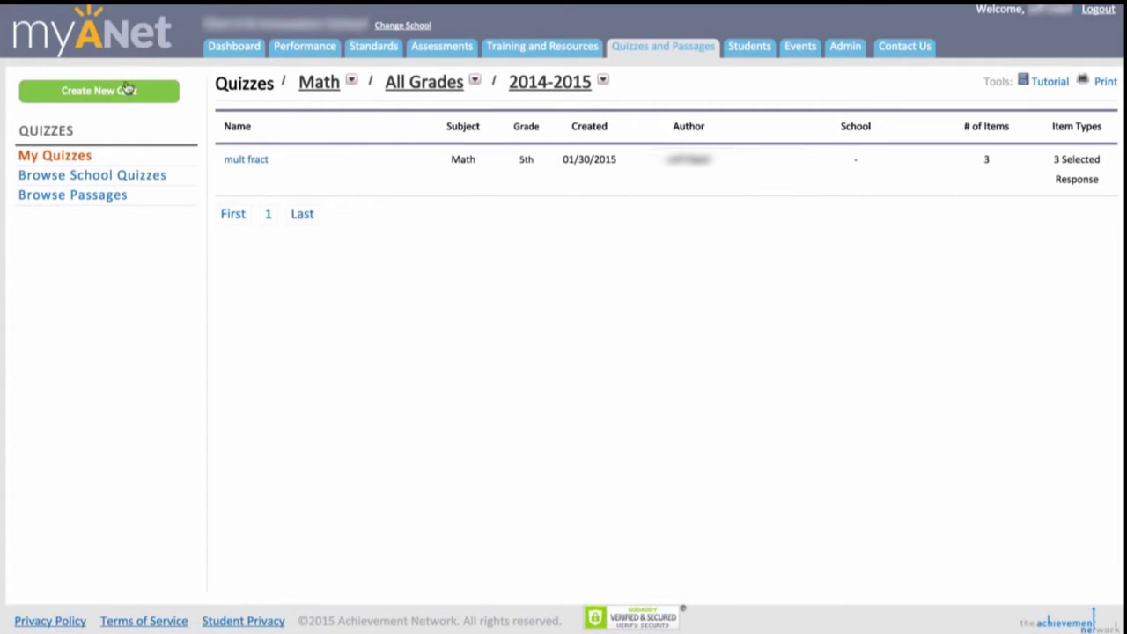
pyautogui.click(123, 93)
pyautogui.click(304, 136)
pyautogui.write('md7d demo')
pyautogui.click(360, 233)
pyautogui.click(339, 226)
pyautogui.click(337, 280)
# Step: Add the 3.MD.7d standard to the md7d demo quiz
pyautogui.click(308, 185)
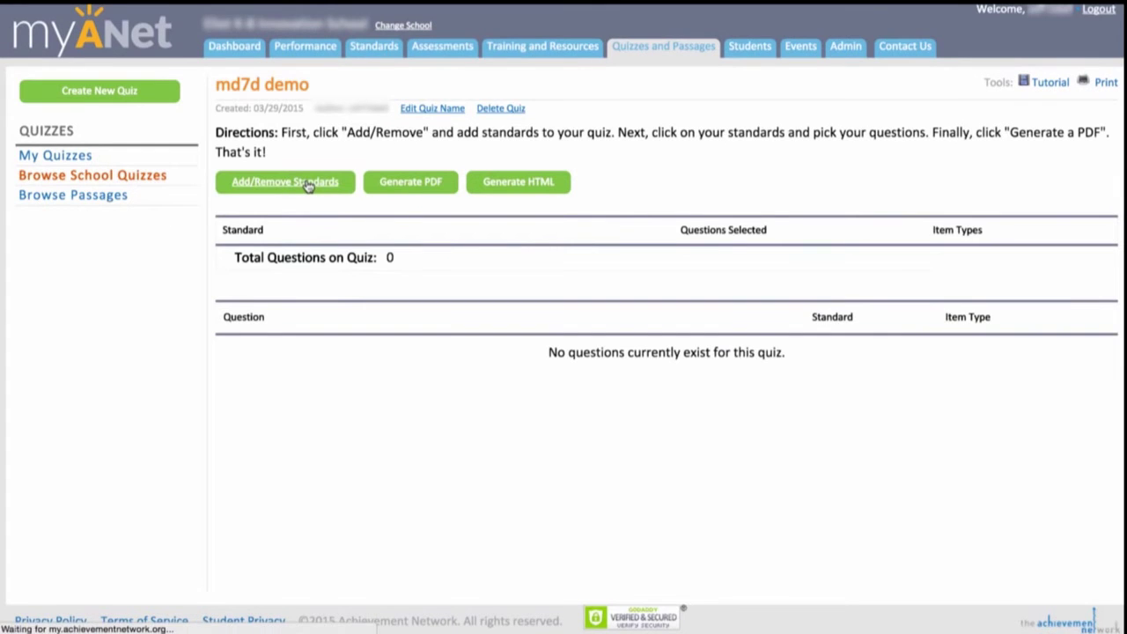
pyautogui.scroll(-5, 310, 447)
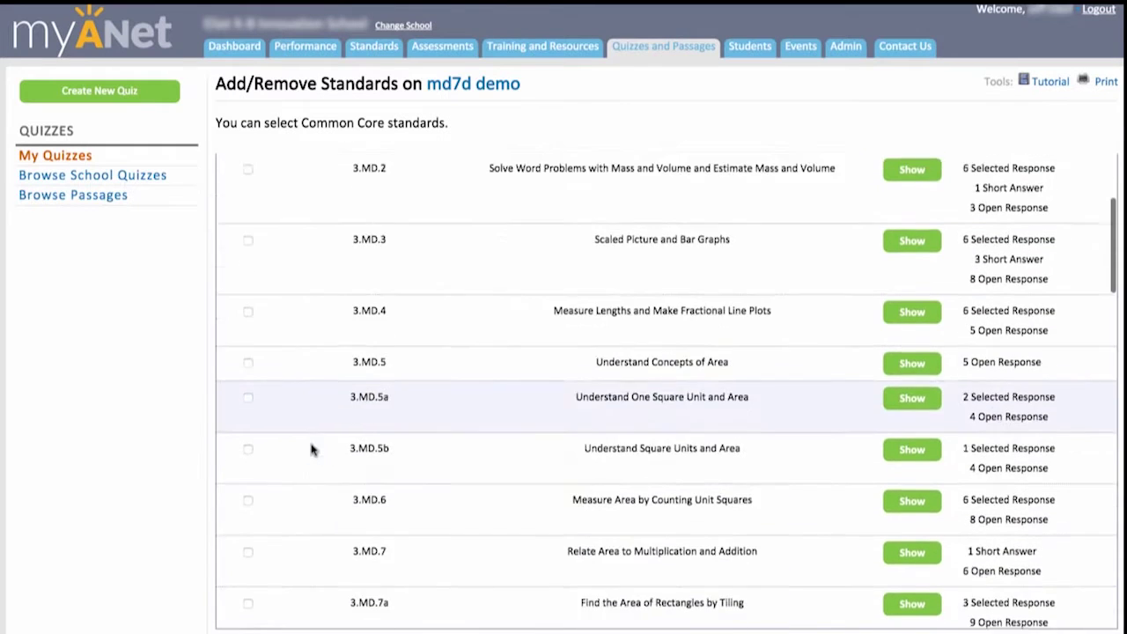
pyautogui.scroll(-3, 310, 449)
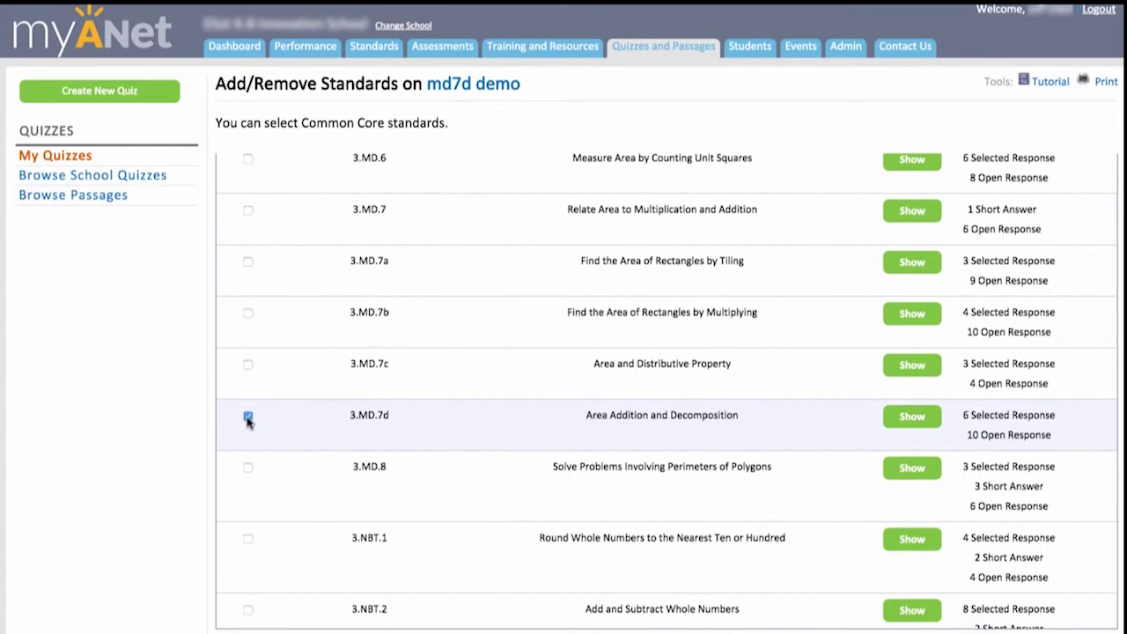
pyautogui.scroll(-15, 761, 239)
pyautogui.click(251, 578)
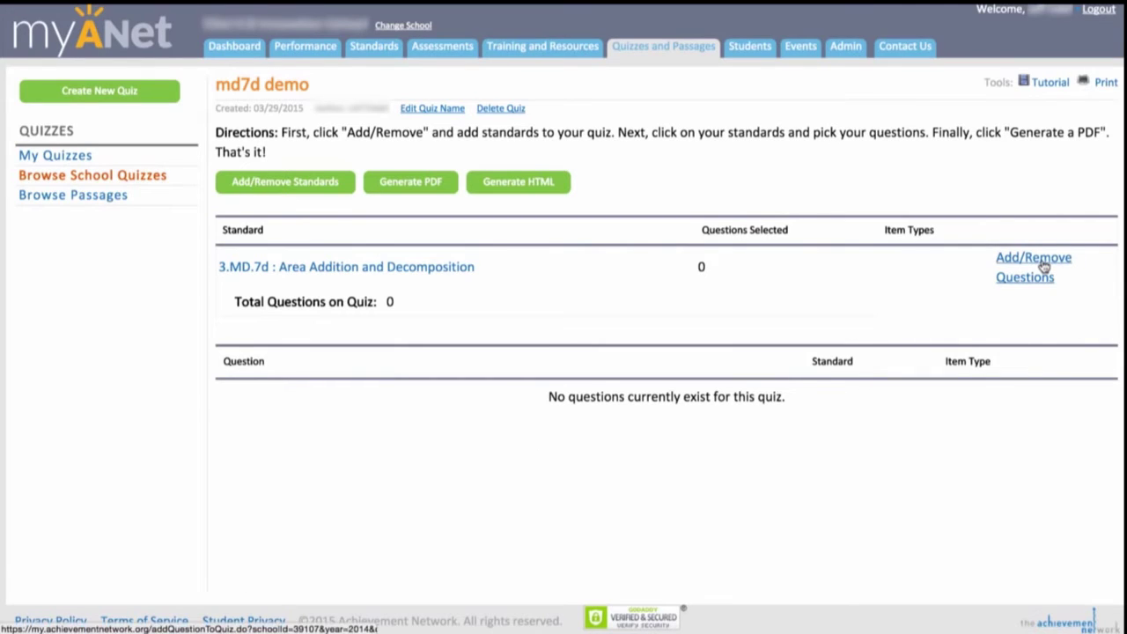
# Step: Select the L-shaped desk and rectangles grid questions for 3.MD.7d
pyautogui.click(1045, 268)
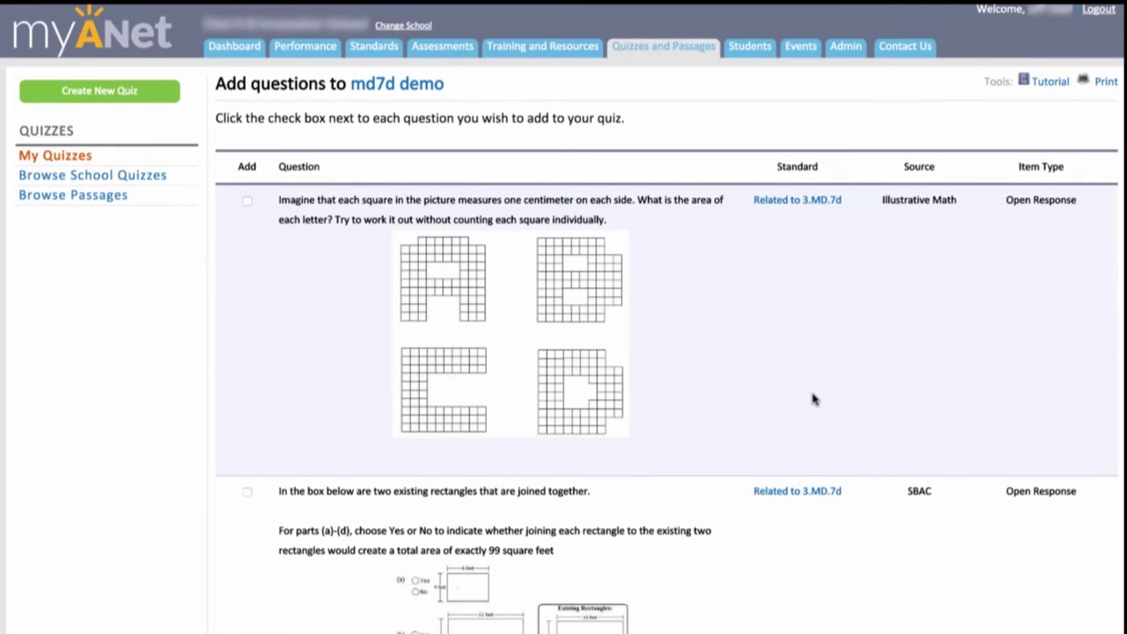
pyautogui.scroll(-3, 812, 401)
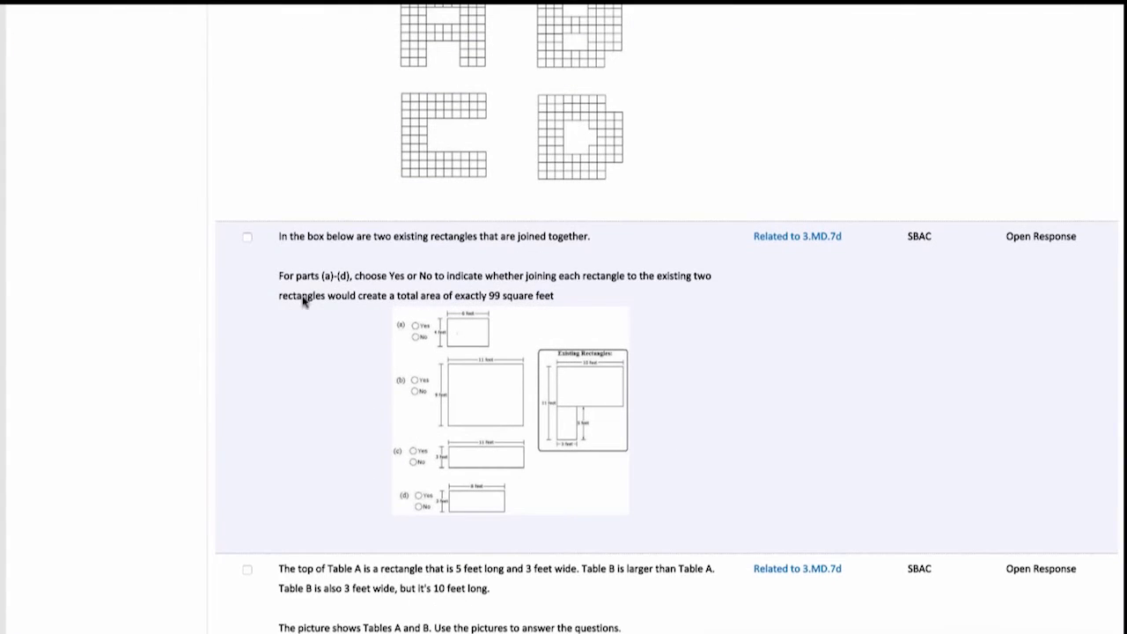
pyautogui.scroll(-5, 249, 240)
pyautogui.scroll(-4, 246, 144)
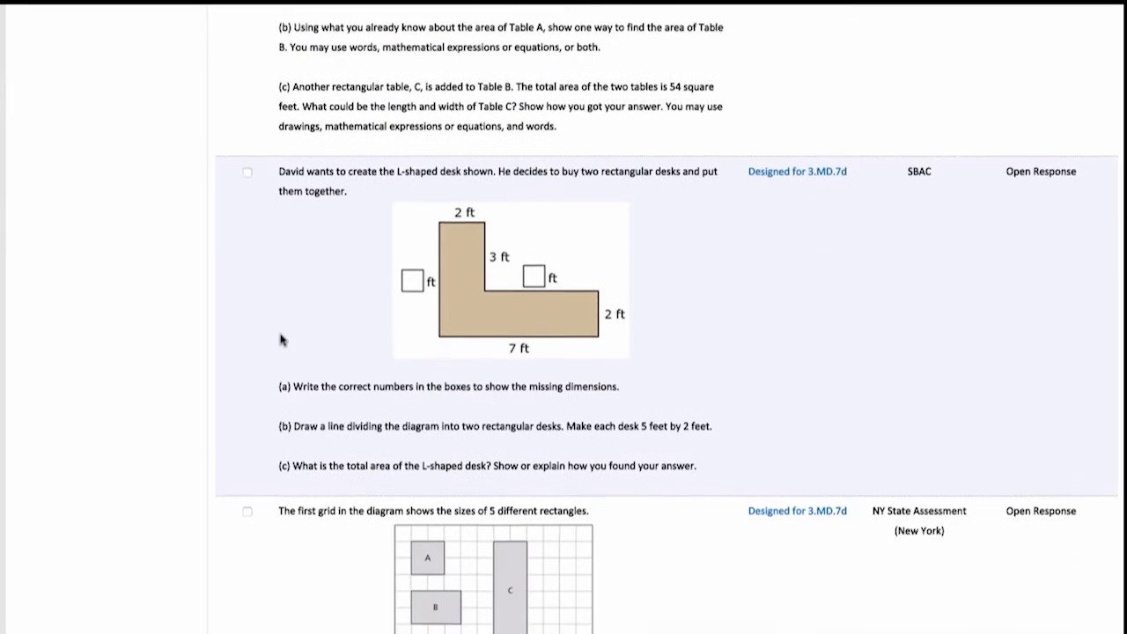
pyautogui.click(248, 170)
pyautogui.scroll(-3, 245, 176)
pyautogui.click(246, 222)
# Step: Add the Rectangle A and B area and half-tiled rectangle questions, then save the selection
pyautogui.scroll(-1, 264, 369)
pyautogui.scroll(-6, 268, 419)
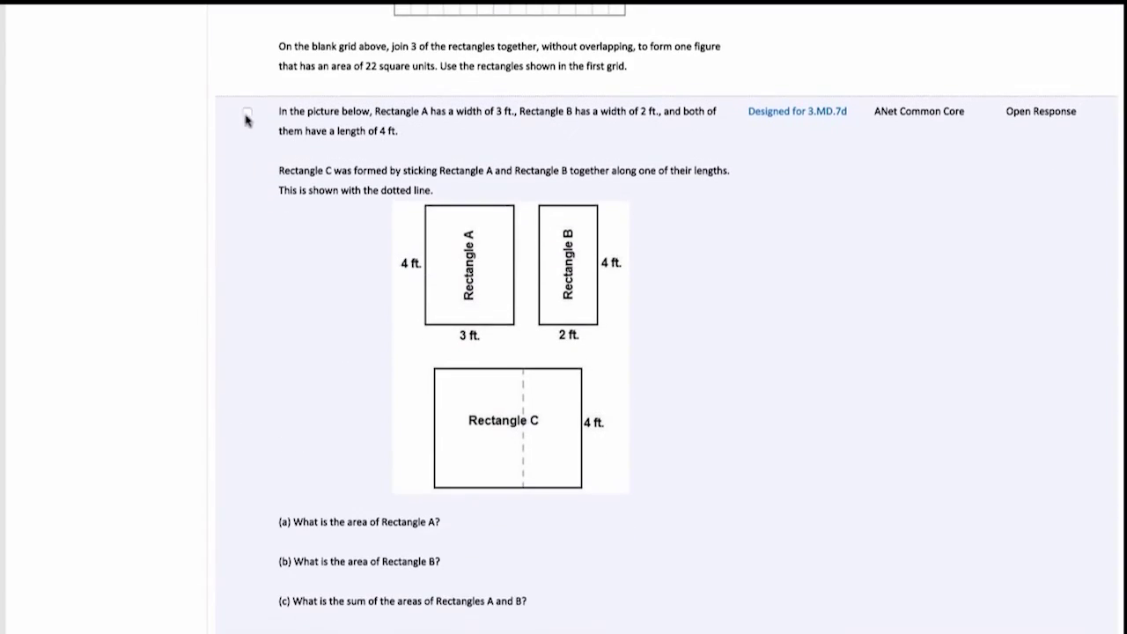
pyautogui.click(246, 115)
pyautogui.scroll(-3, 264, 264)
pyautogui.scroll(-12, 272, 347)
pyautogui.scroll(-1, 264, 353)
pyautogui.click(246, 115)
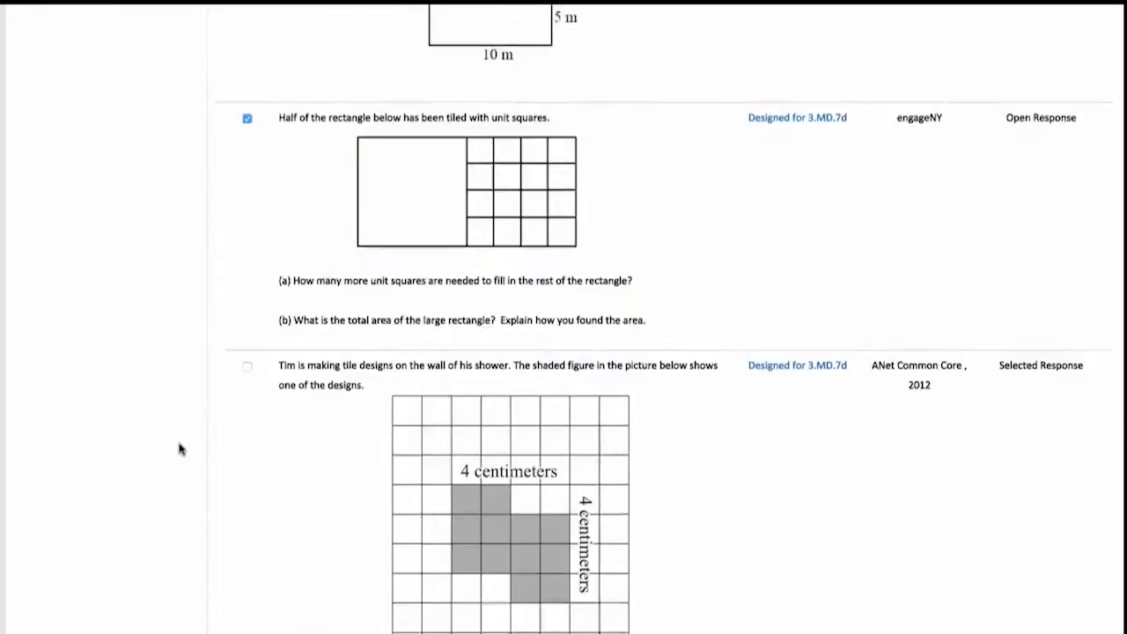
pyautogui.scroll(-6, 181, 449)
pyautogui.scroll(-5, 182, 448)
pyautogui.click(254, 578)
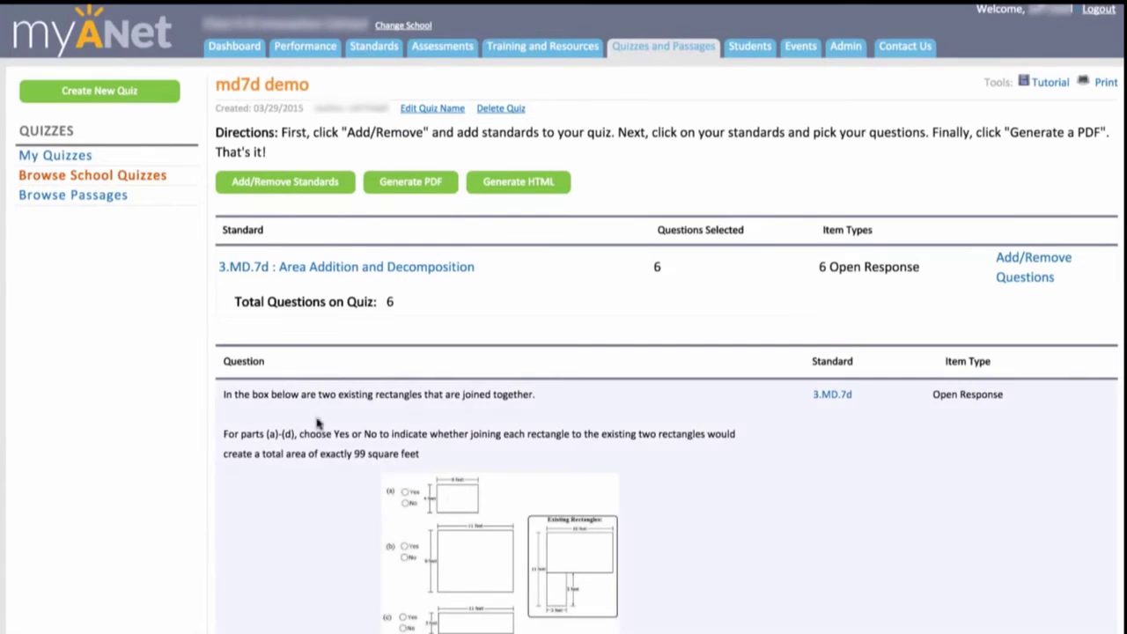
# Step: Generate the md7d demo quiz PDF and scroll through its questions
pyautogui.click(400, 182)
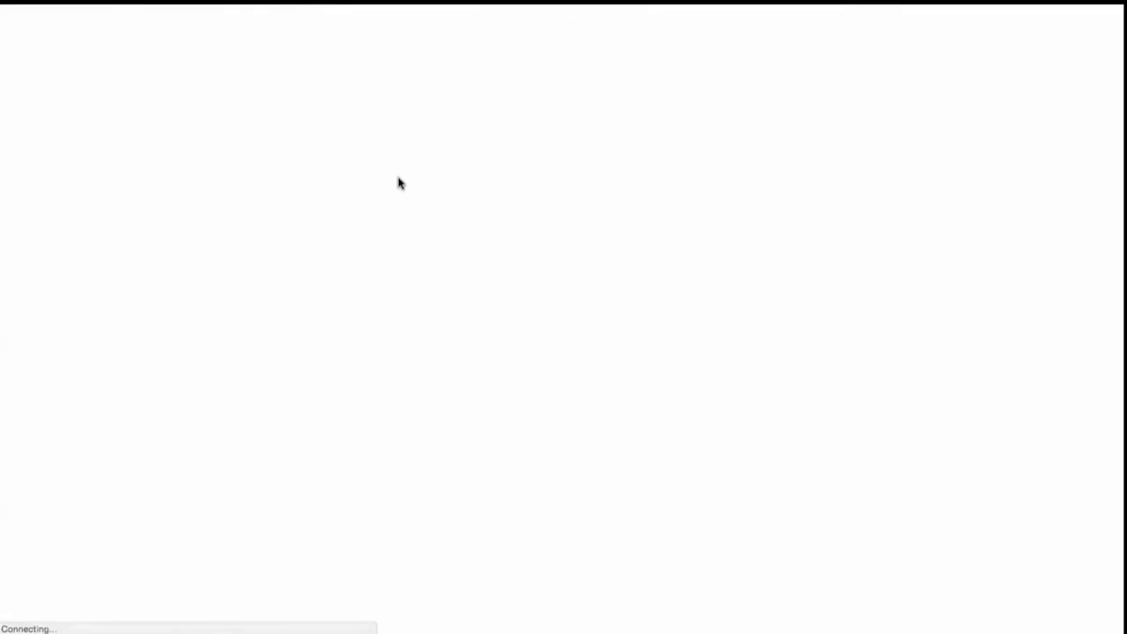
pyautogui.scroll(-10, 398, 183)
pyautogui.scroll(-15, 398, 182)
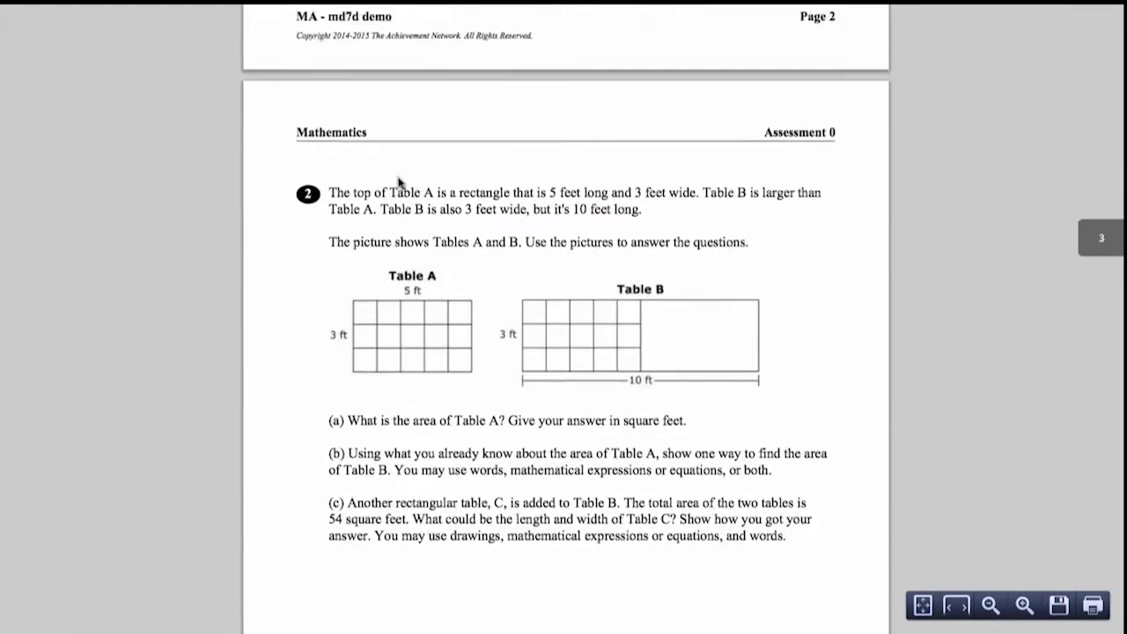
pyautogui.scroll(-15, 397, 182)
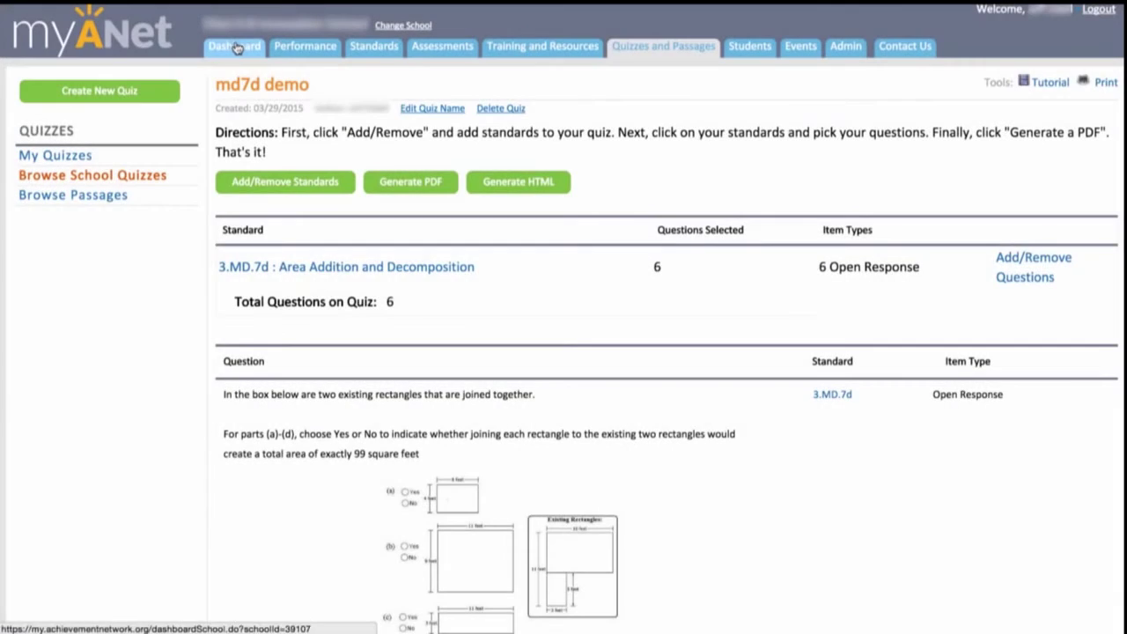
# Step: Go to the dashboard and view school performance over time by grade
pyautogui.click(236, 49)
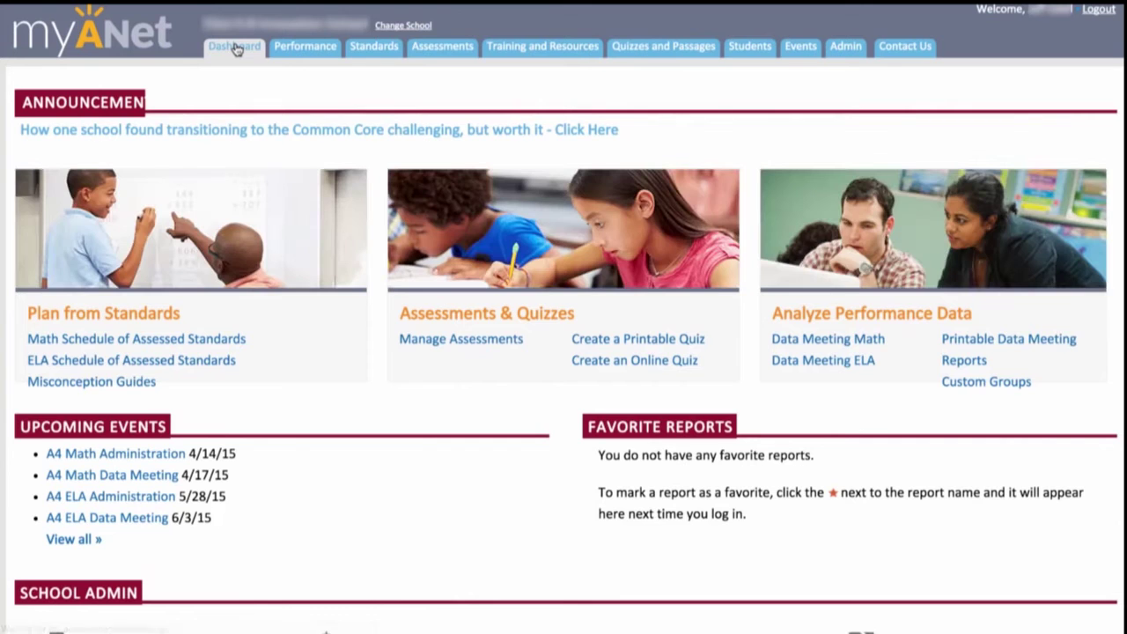
pyautogui.click(299, 51)
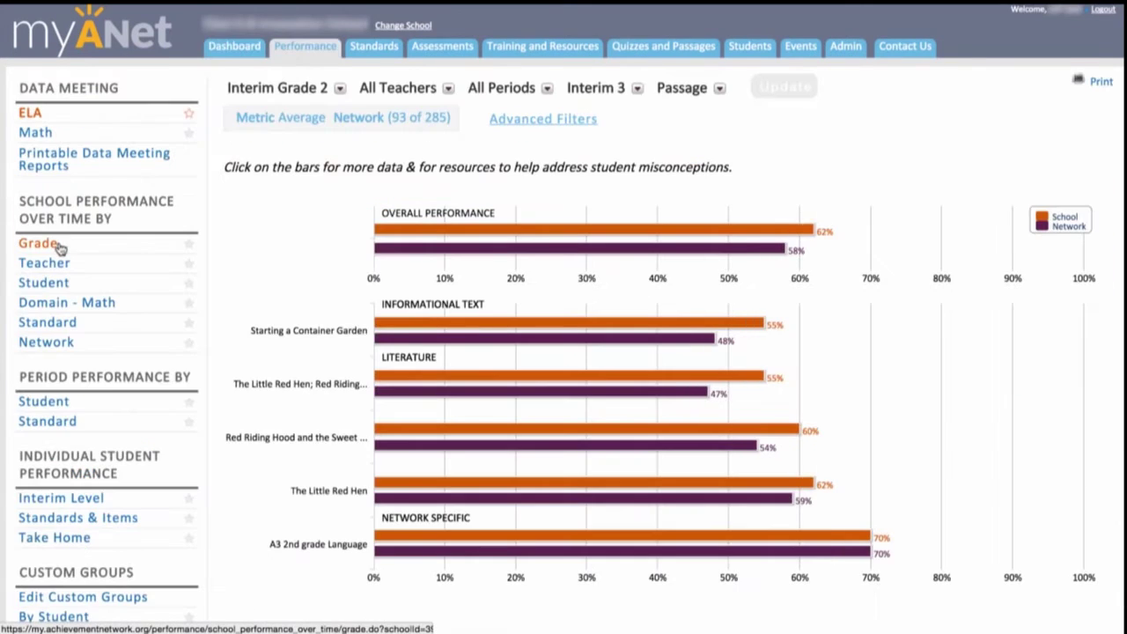
pyautogui.click(42, 244)
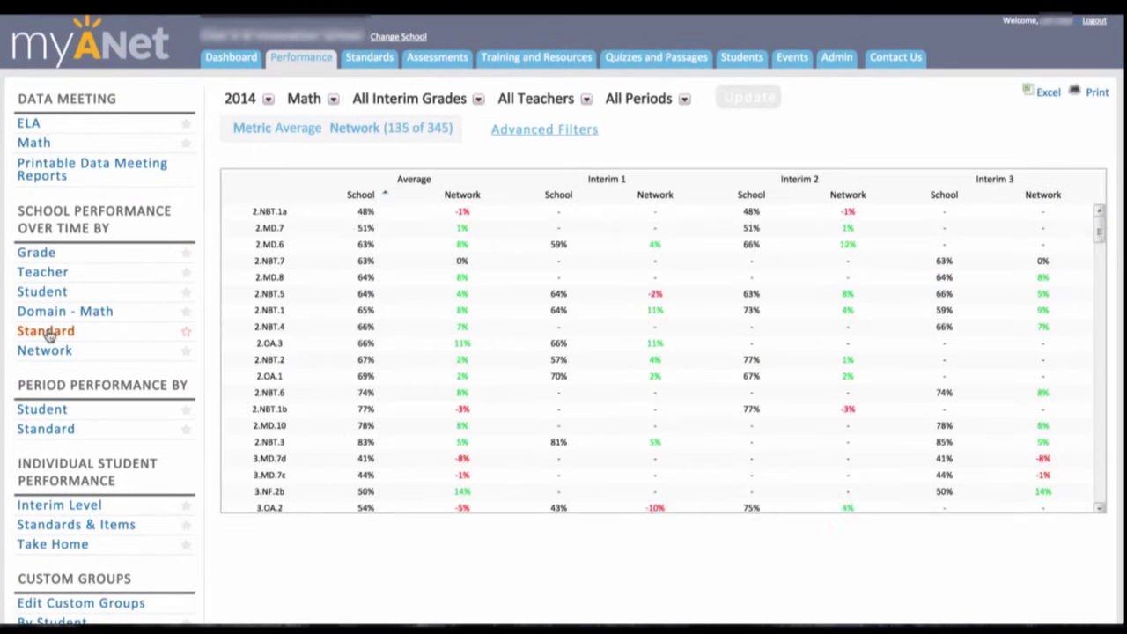
# Step: Show ELA Interim Grade 7 results by standard, then open the Schedule of Assessed Standards
pyautogui.click(304, 101)
pyautogui.click(292, 162)
pyautogui.click(383, 107)
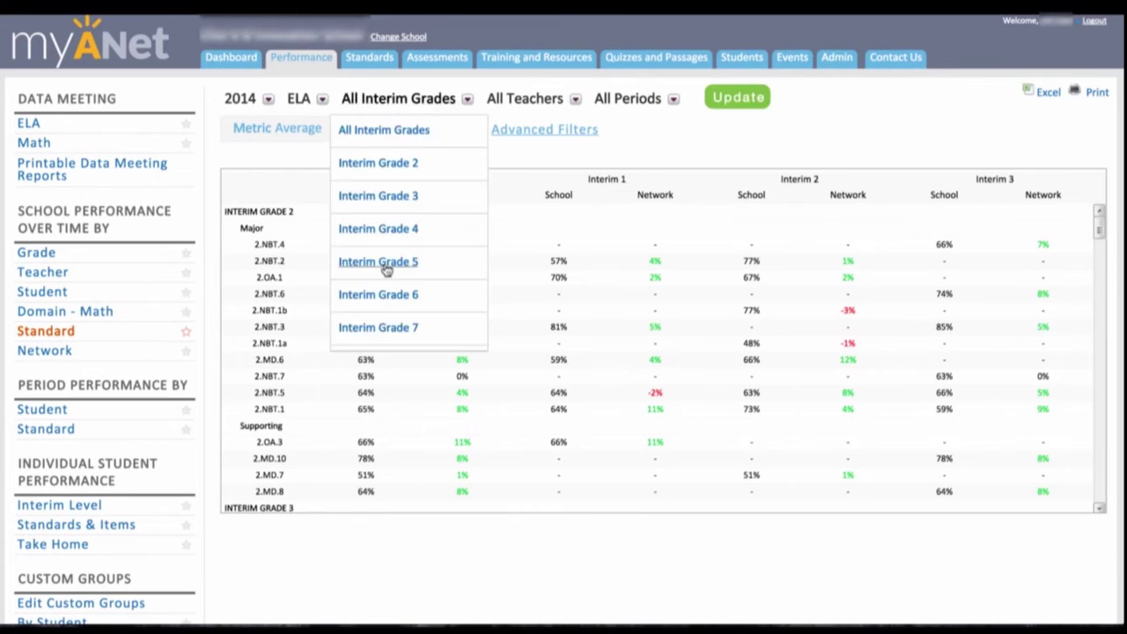
pyautogui.click(370, 325)
pyautogui.click(719, 100)
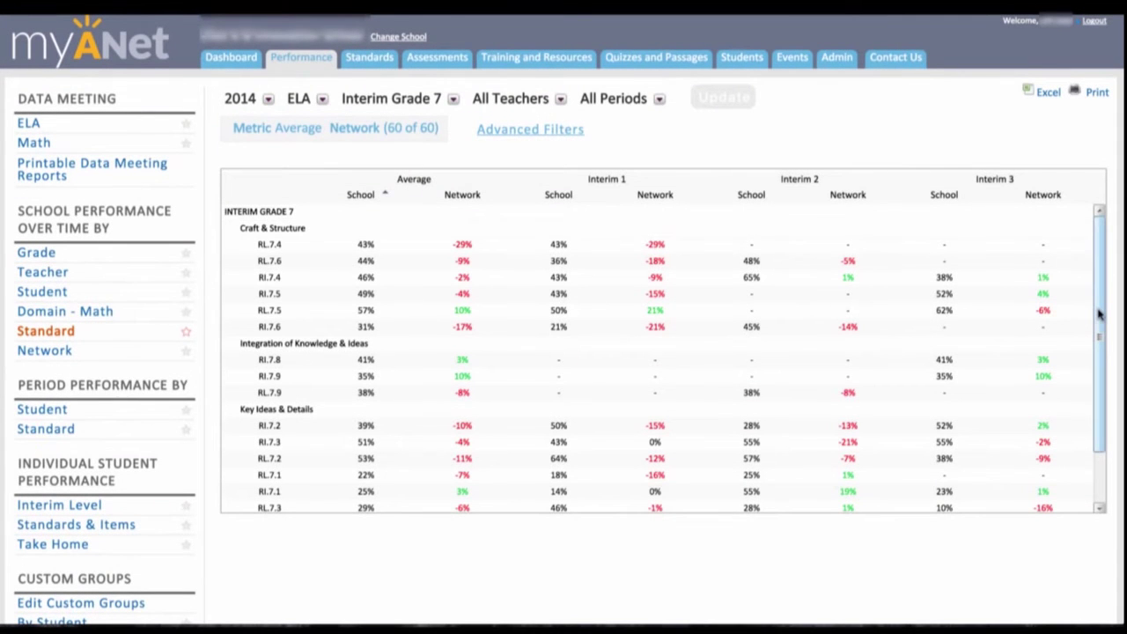
pyautogui.moveTo(1098, 314)
pyautogui.mouseDown()
pyautogui.moveTo(1108, 405)
pyautogui.moveTo(1104, 304)
pyautogui.mouseUp()
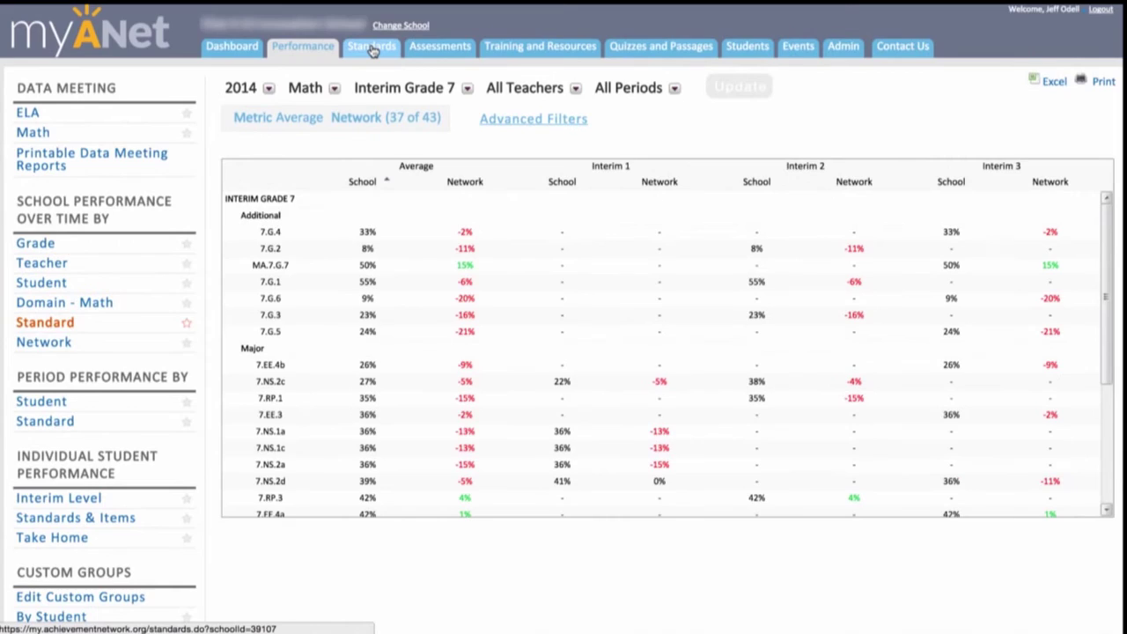
pyautogui.click(371, 49)
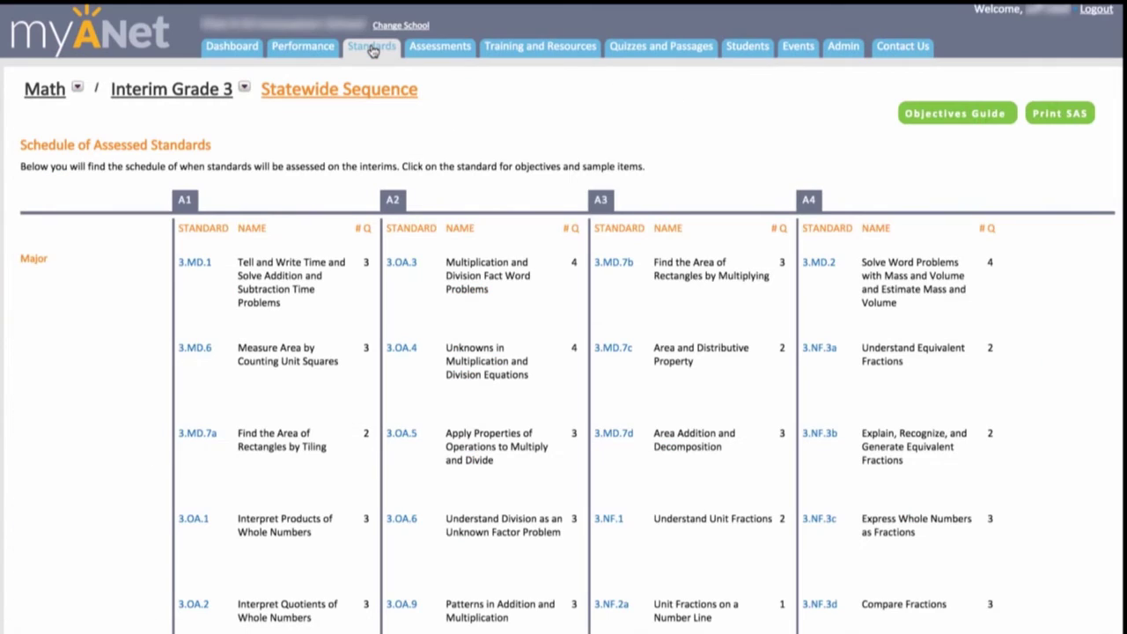
# Step: Switch the schedule to Interim Grade 4, then Grade 5, and open standard 5.MD.5b
pyautogui.click(244, 87)
pyautogui.click(153, 133)
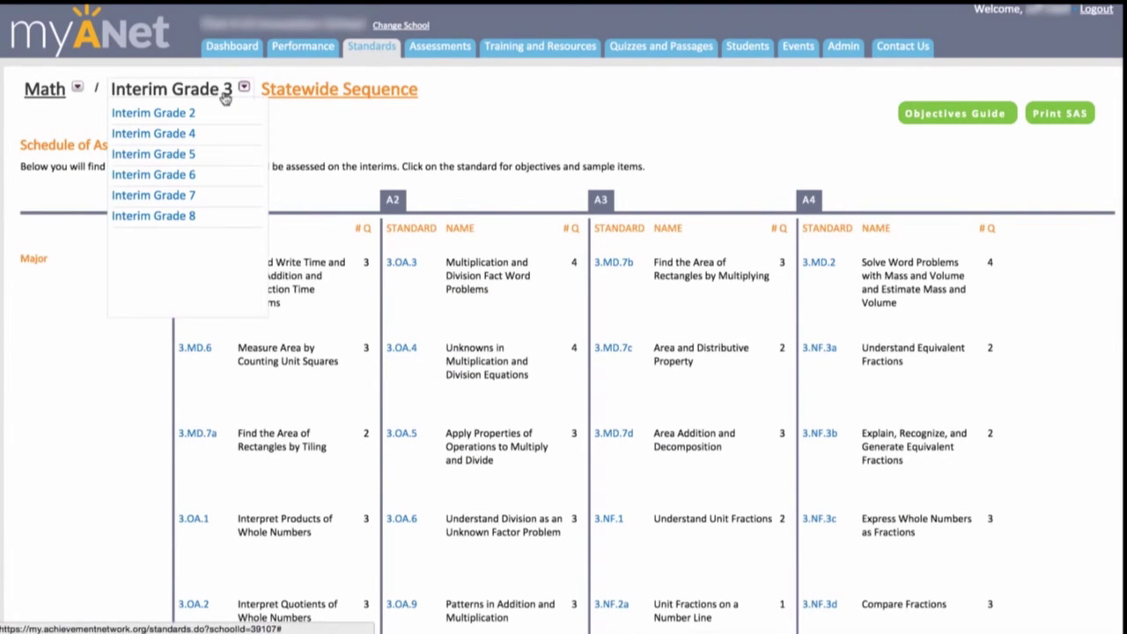
pyautogui.click(153, 154)
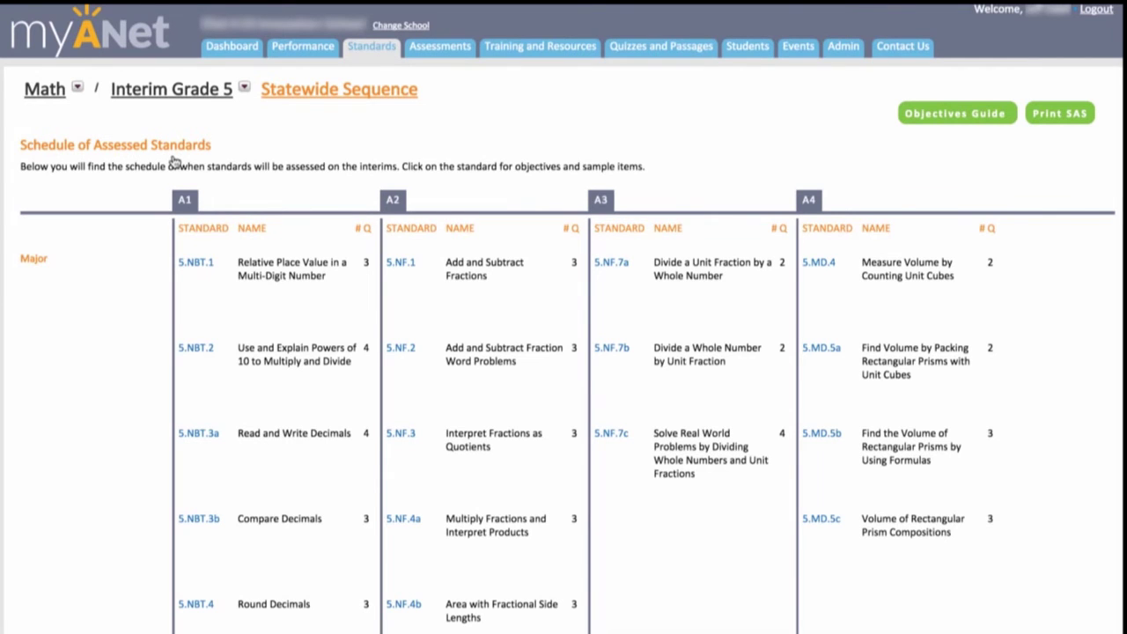
pyautogui.moveTo(828, 438)
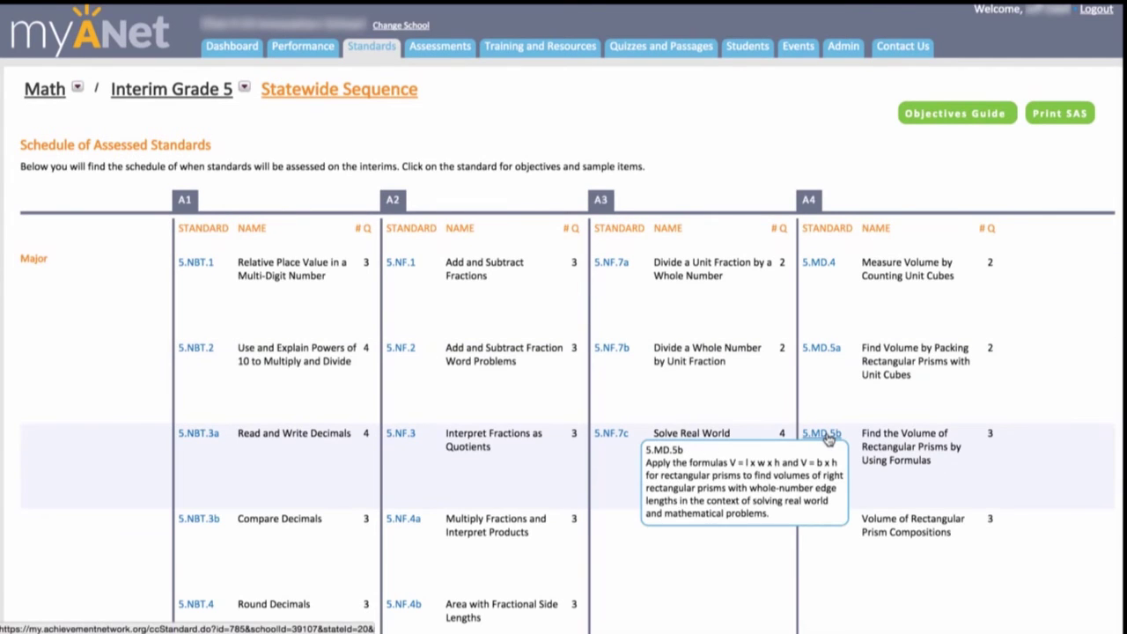
pyautogui.click(828, 435)
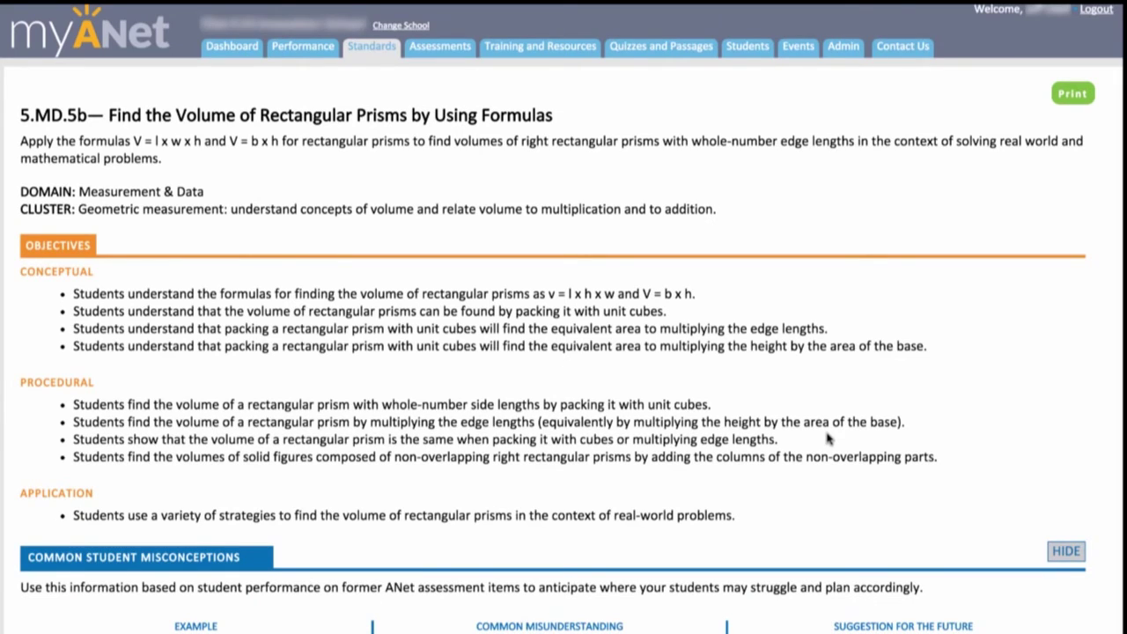
# Step: Expand the Sample Questions section on the 5.MD.5b page
pyautogui.scroll(-1, 827, 438)
pyautogui.scroll(-7, 828, 438)
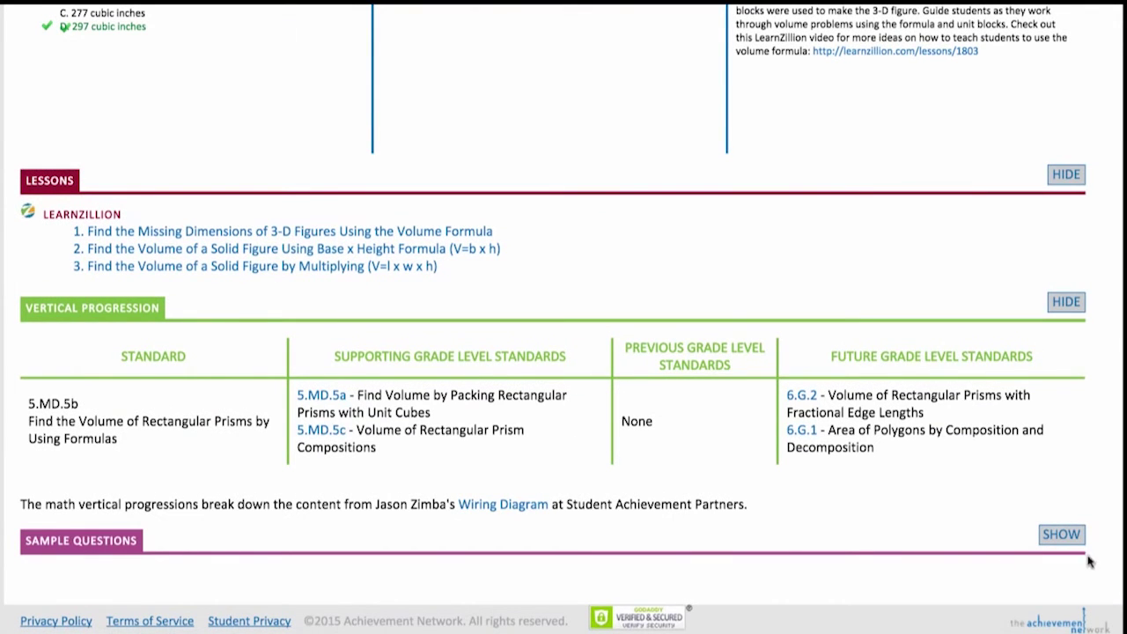
pyautogui.click(1062, 534)
pyautogui.scroll(-2, 722, 545)
pyautogui.scroll(-4, 721, 546)
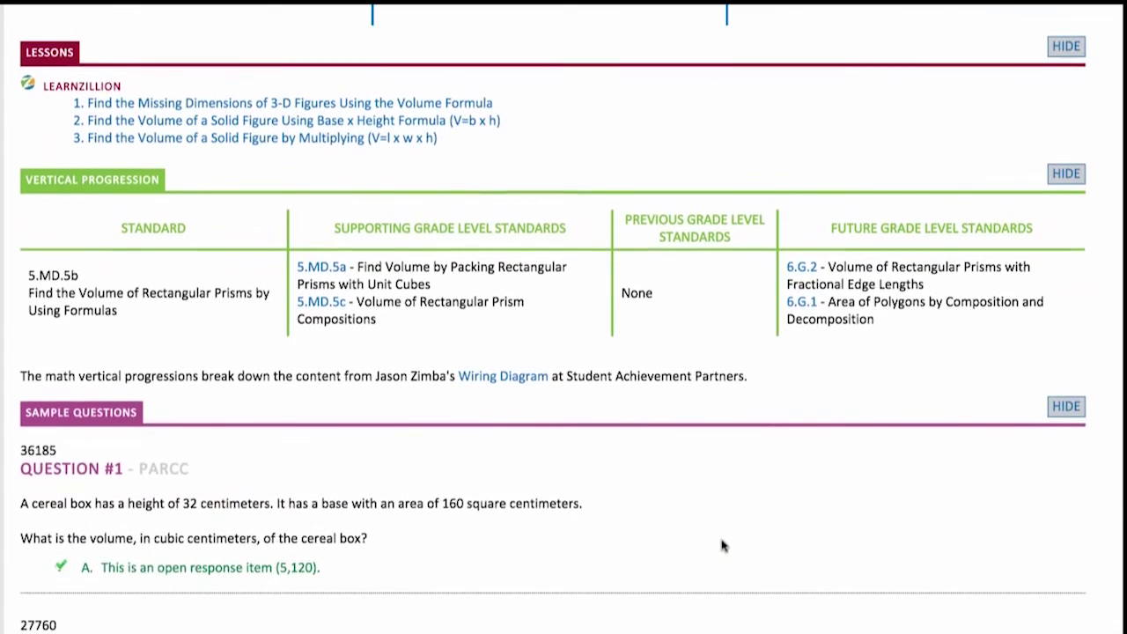
# Step: Scroll through the 5.MD.5b sample questions and close the text complexity summaries dialog
pyautogui.scroll(-5, 722, 546)
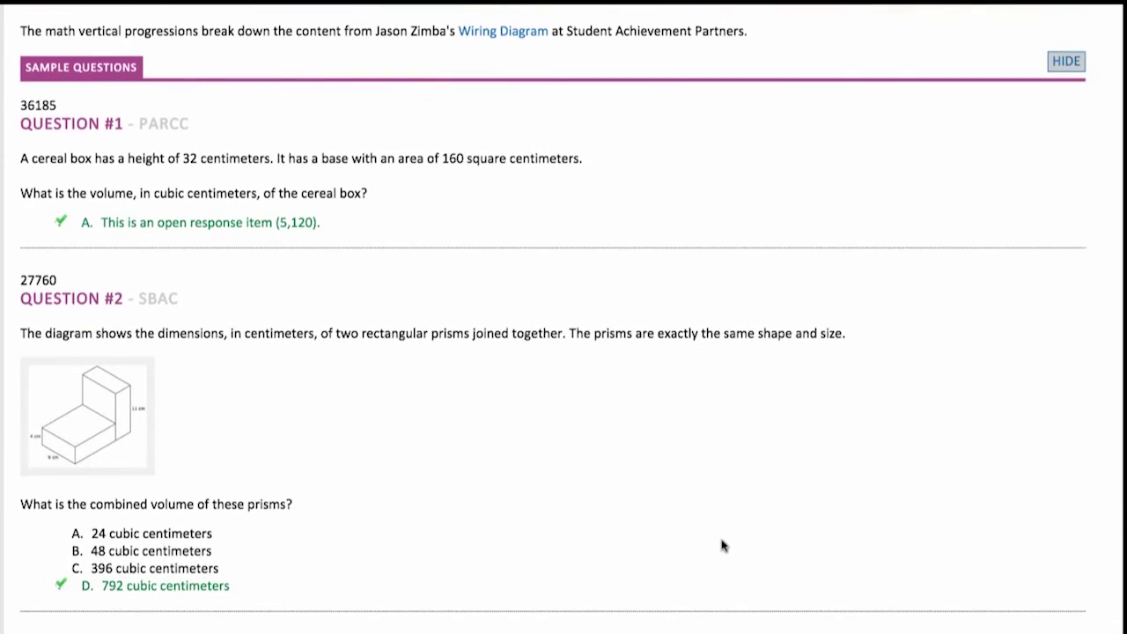
pyautogui.scroll(-4, 722, 546)
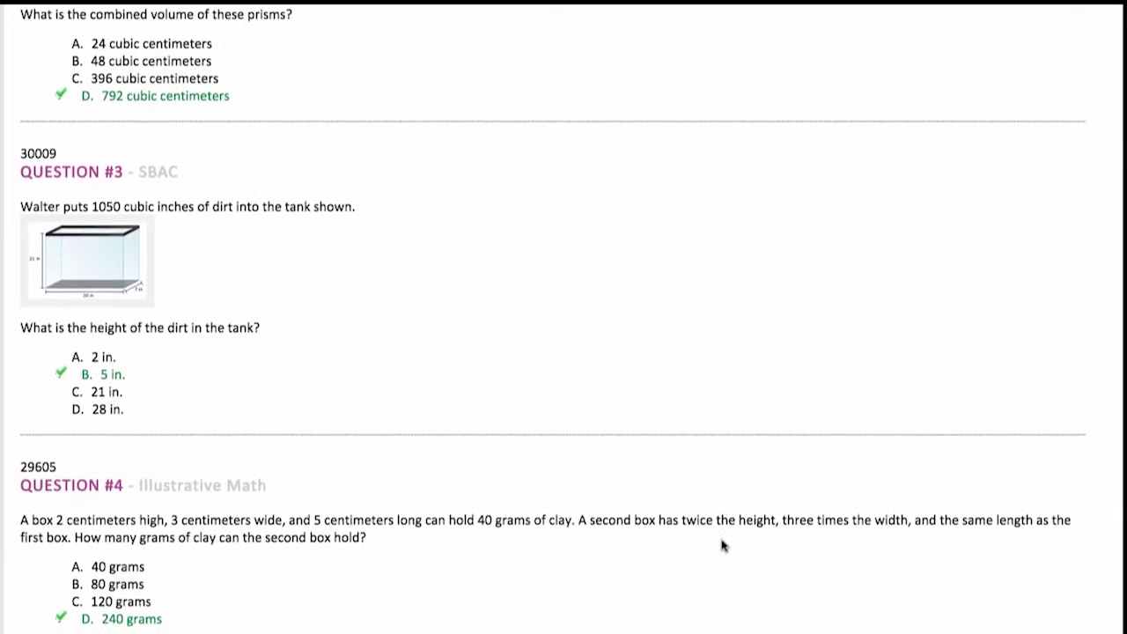
pyautogui.scroll(-4, 722, 546)
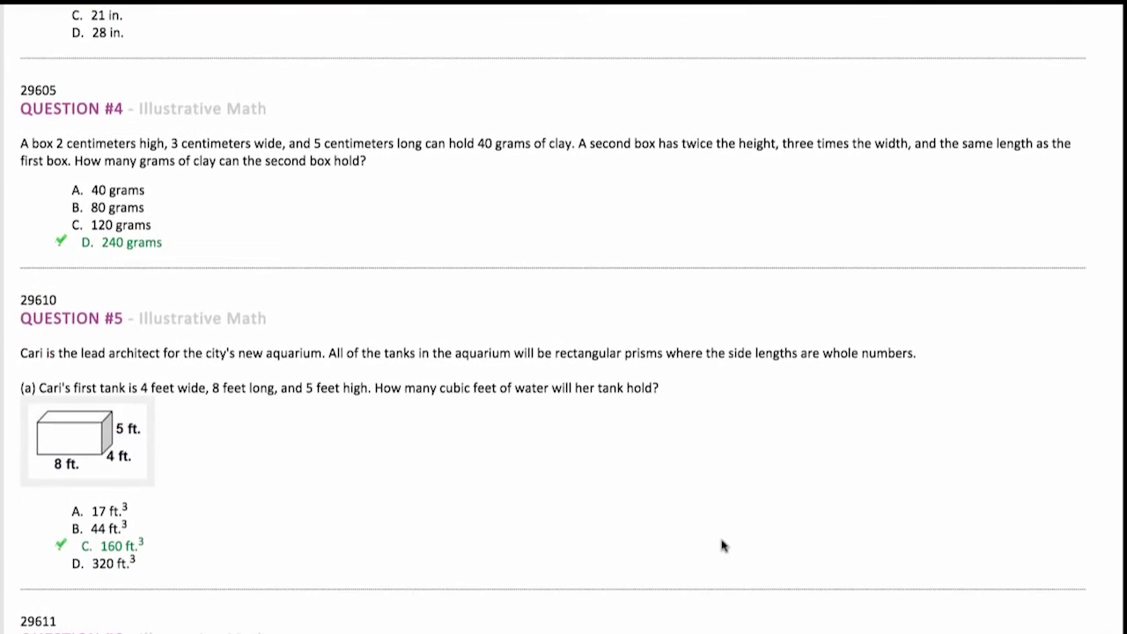
pyautogui.scroll(-8, 722, 546)
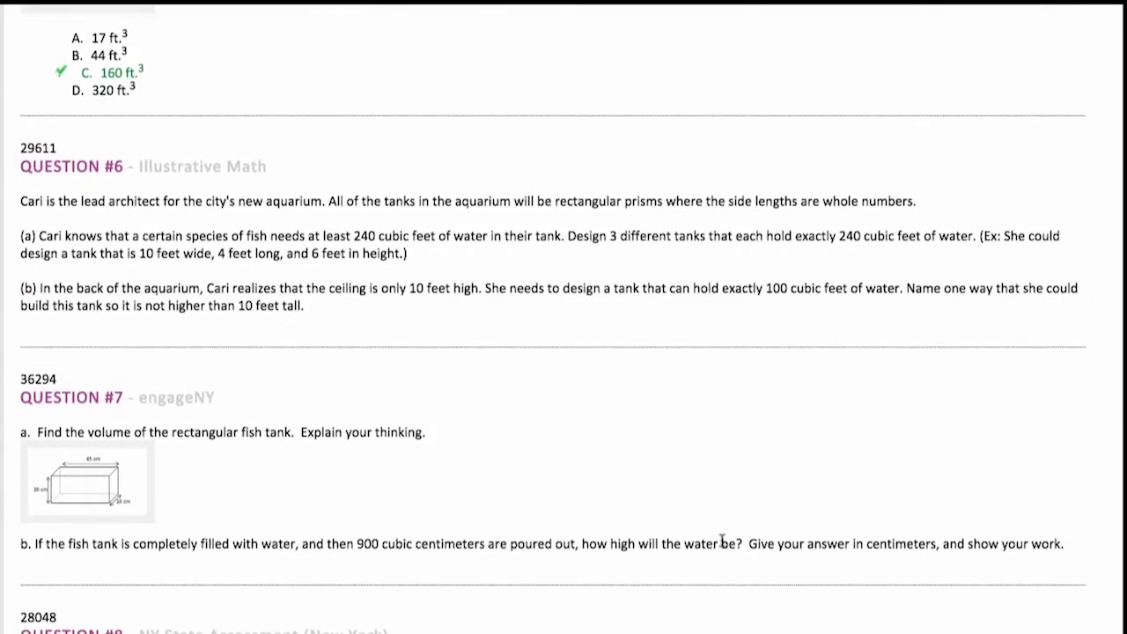
pyautogui.scroll(-2, 722, 541)
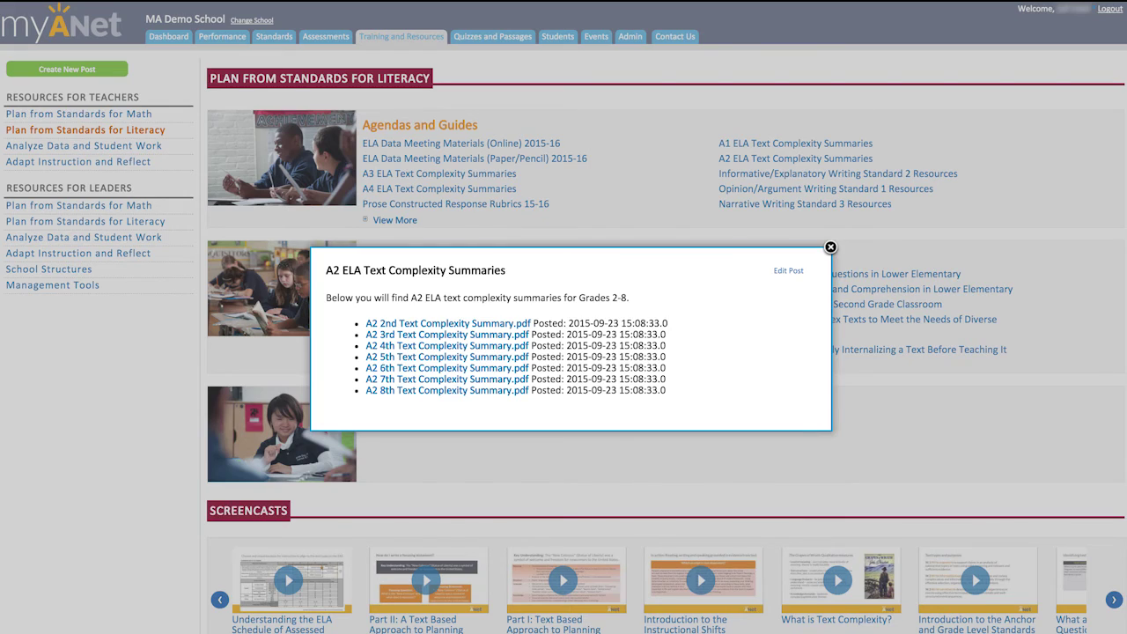
pyautogui.press('Escape')
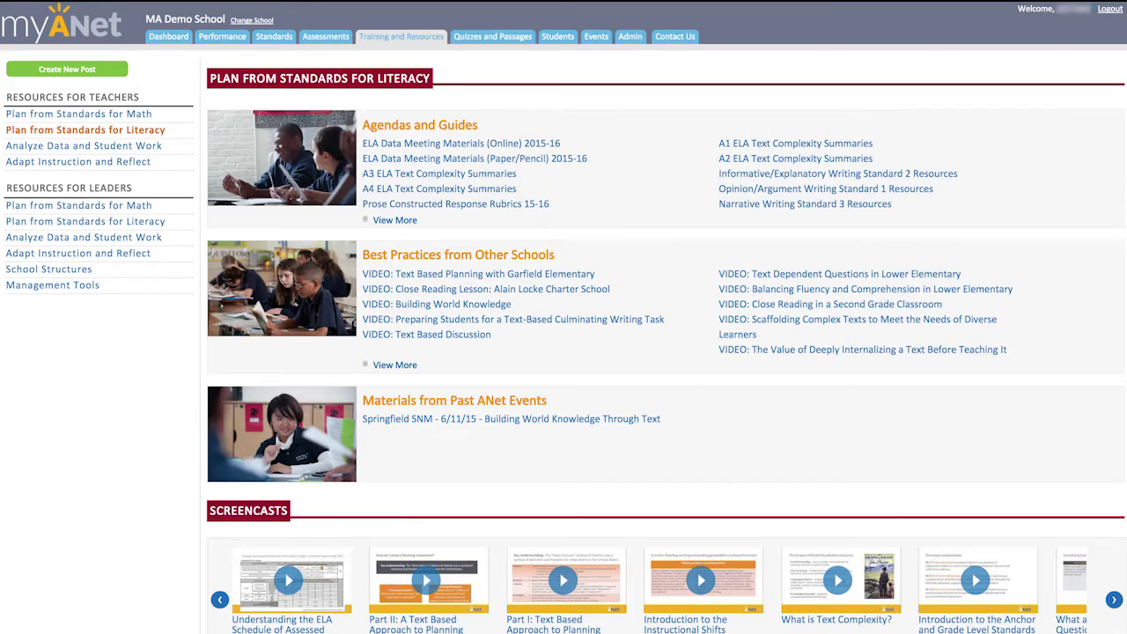